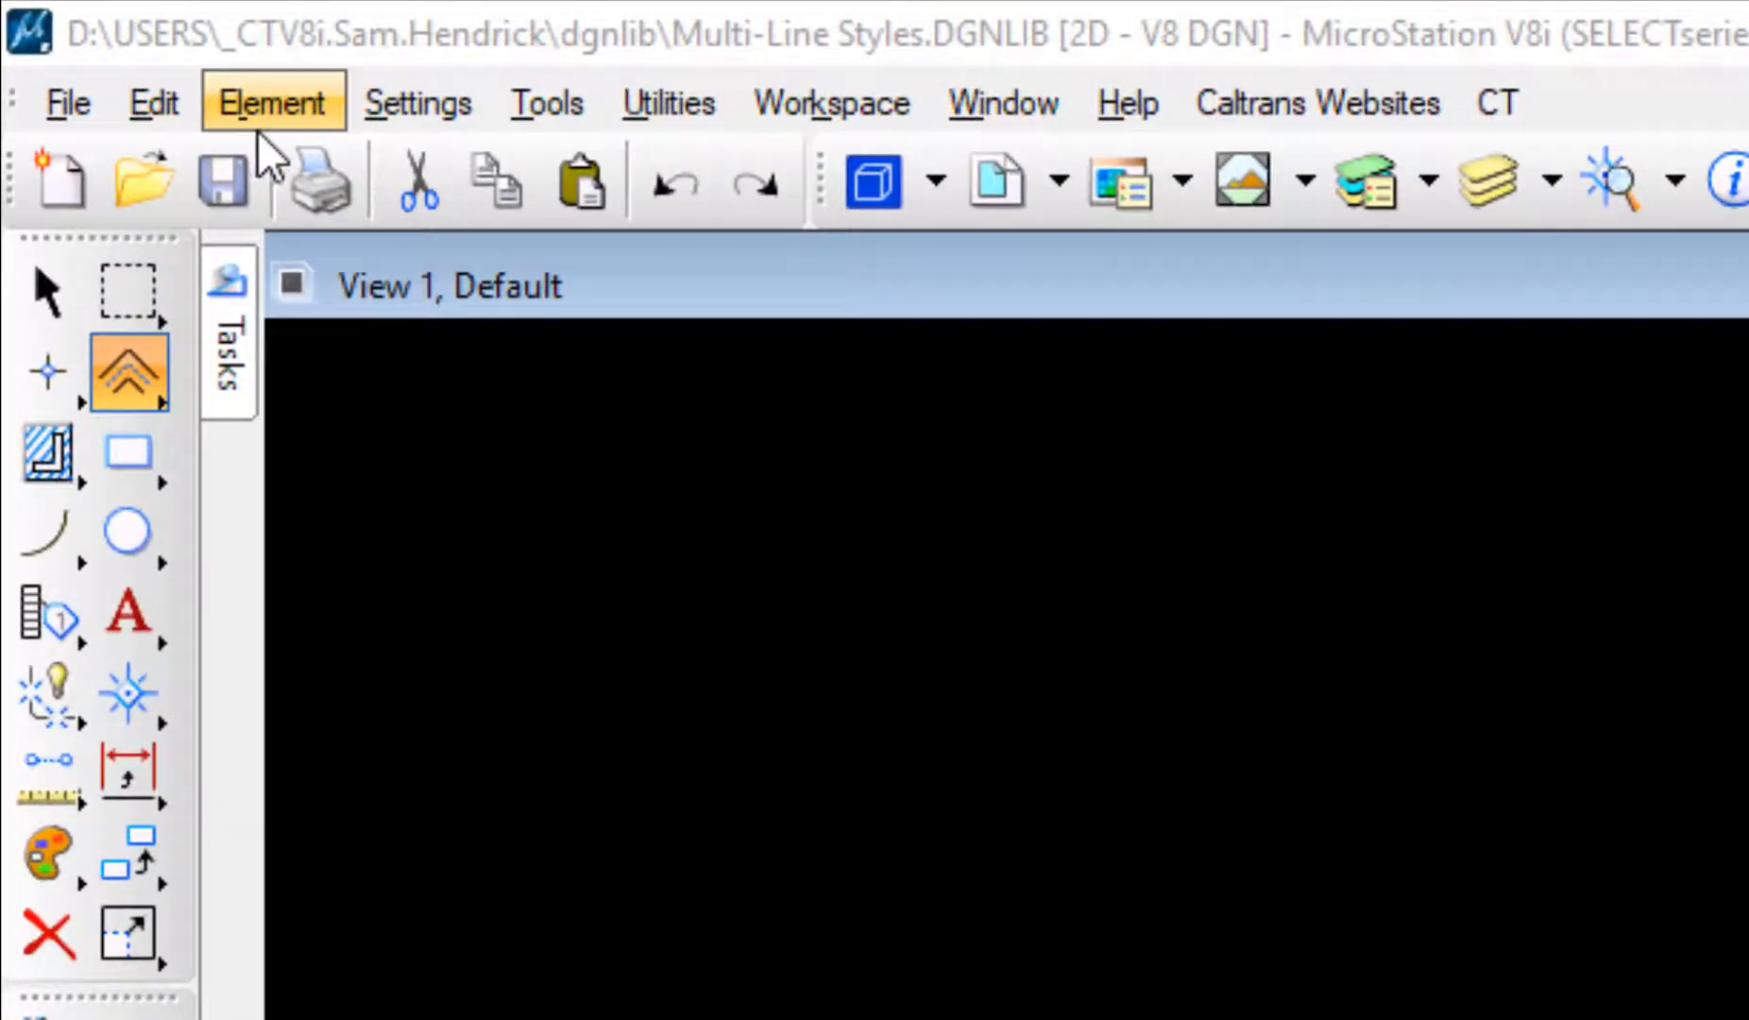
Step: Review the profiles and the end cap and joint settings of the 8" Interior Walls multi-line style
click(286, 104)
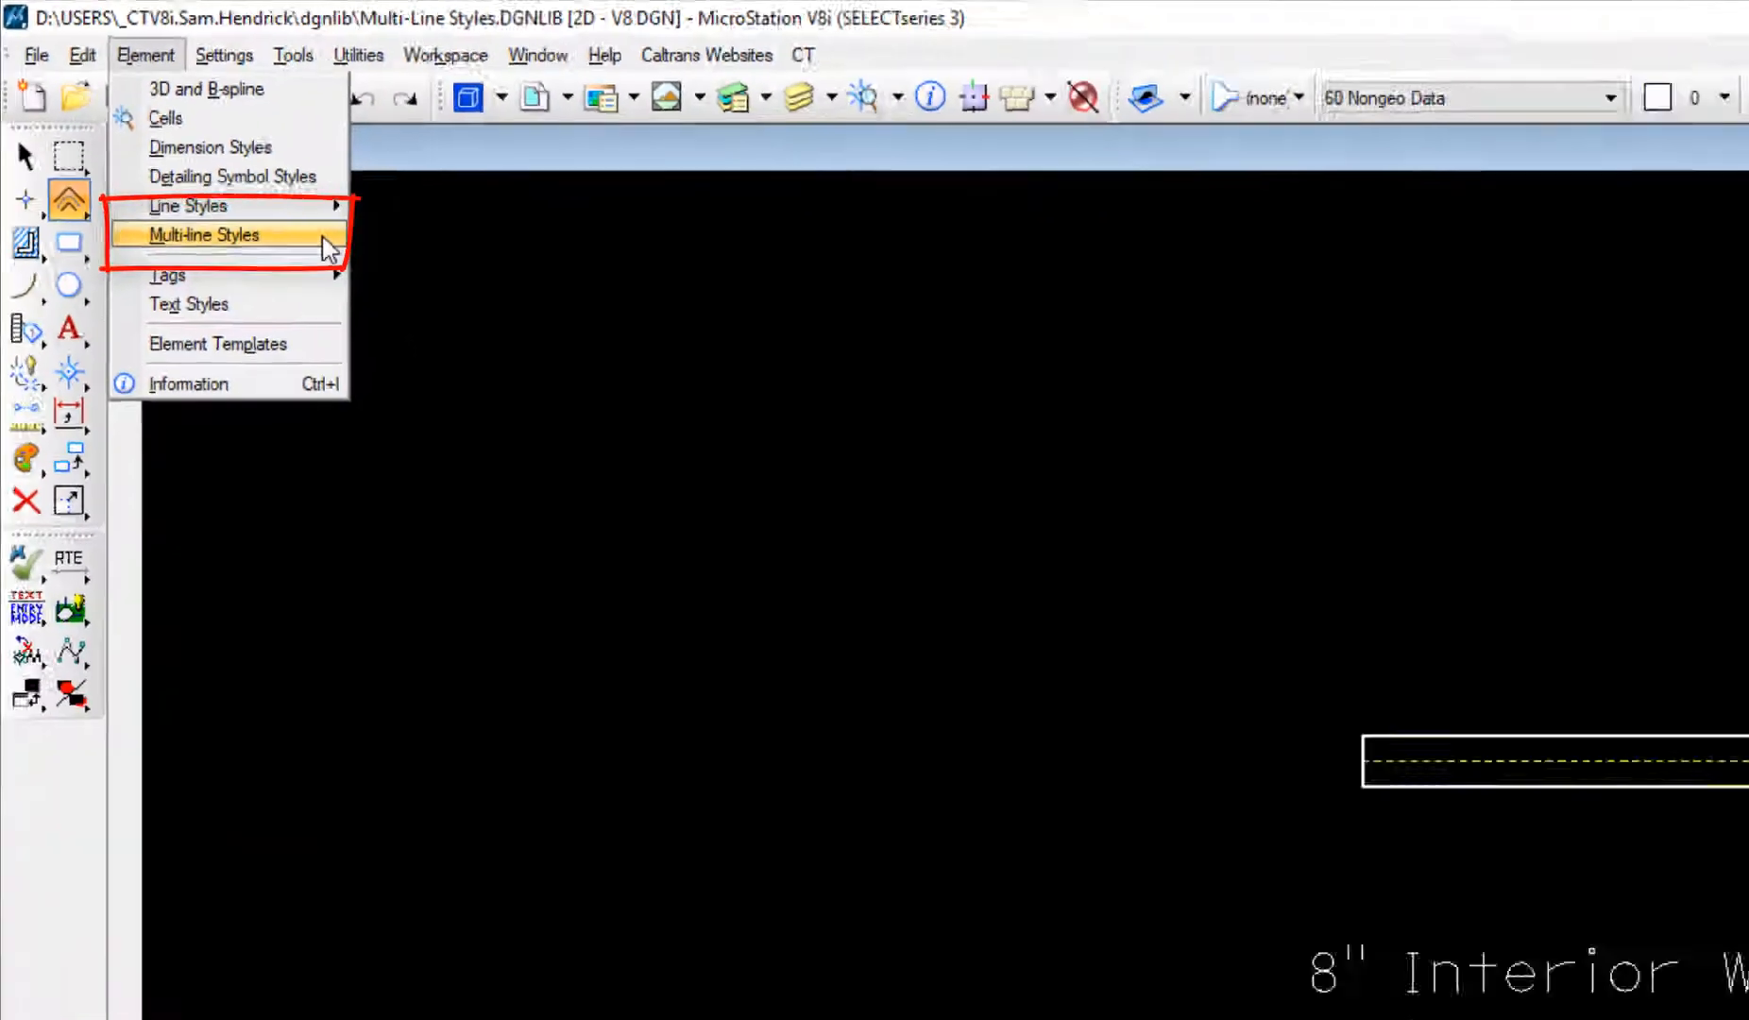
click(322, 236)
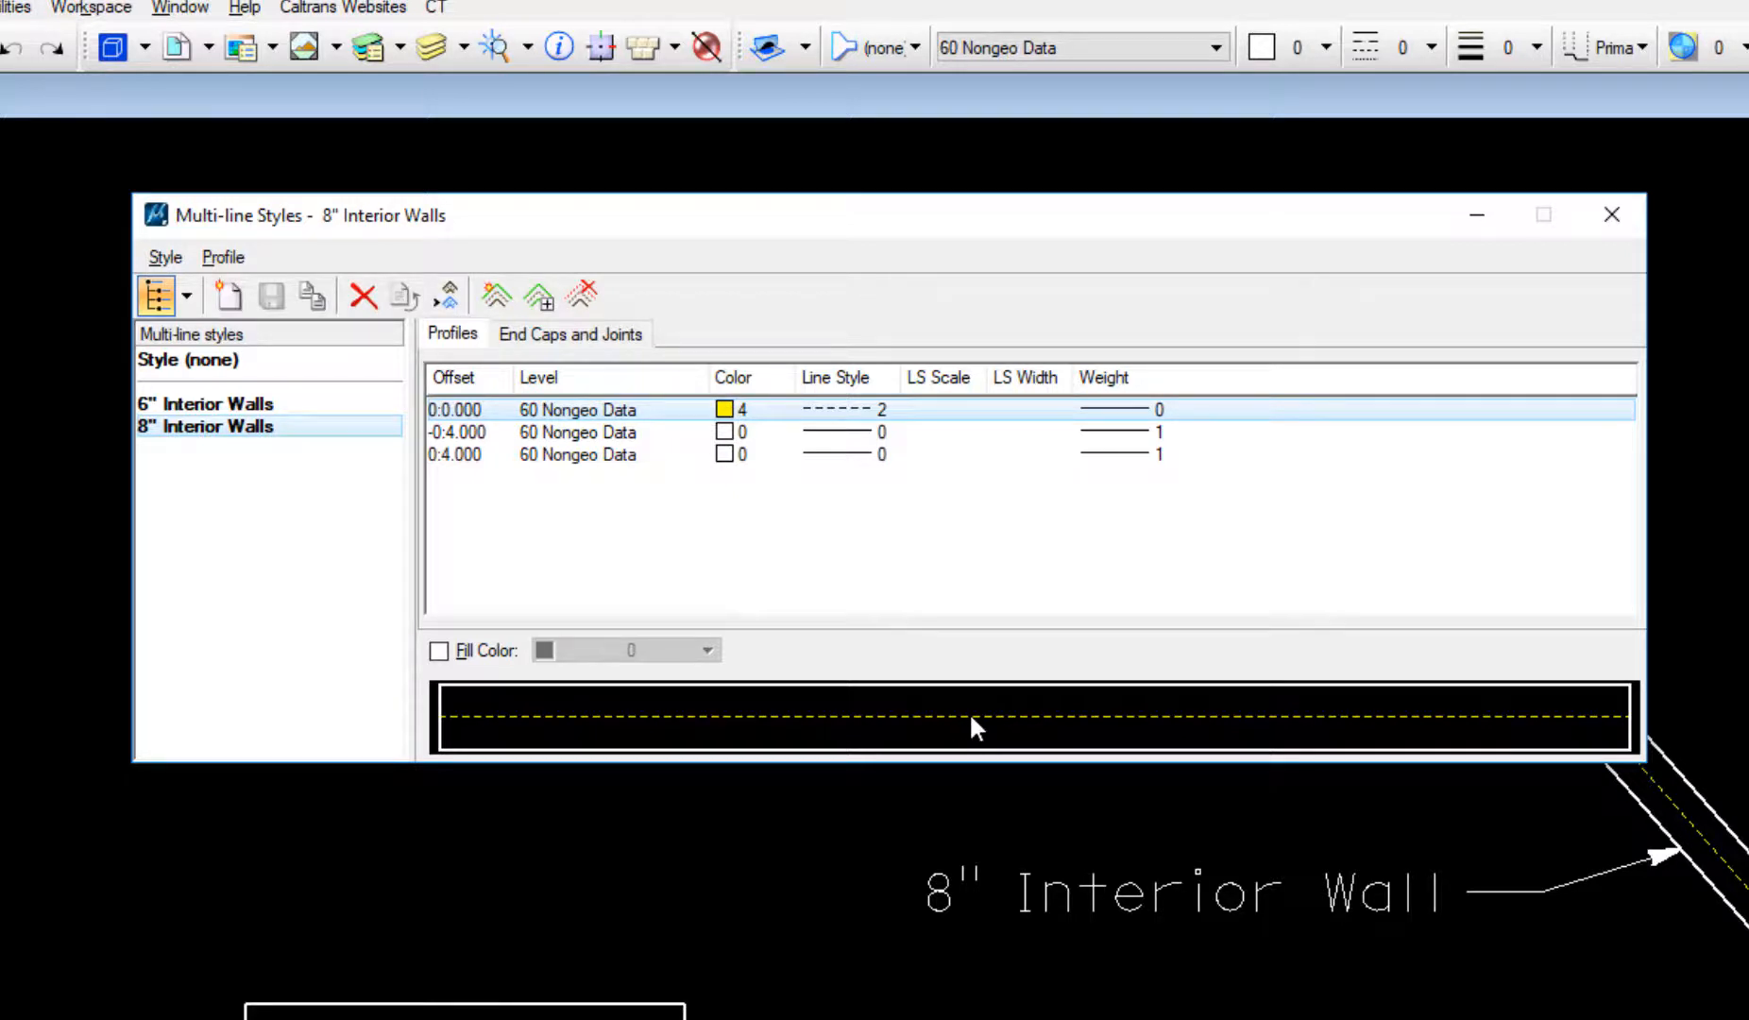
click(570, 333)
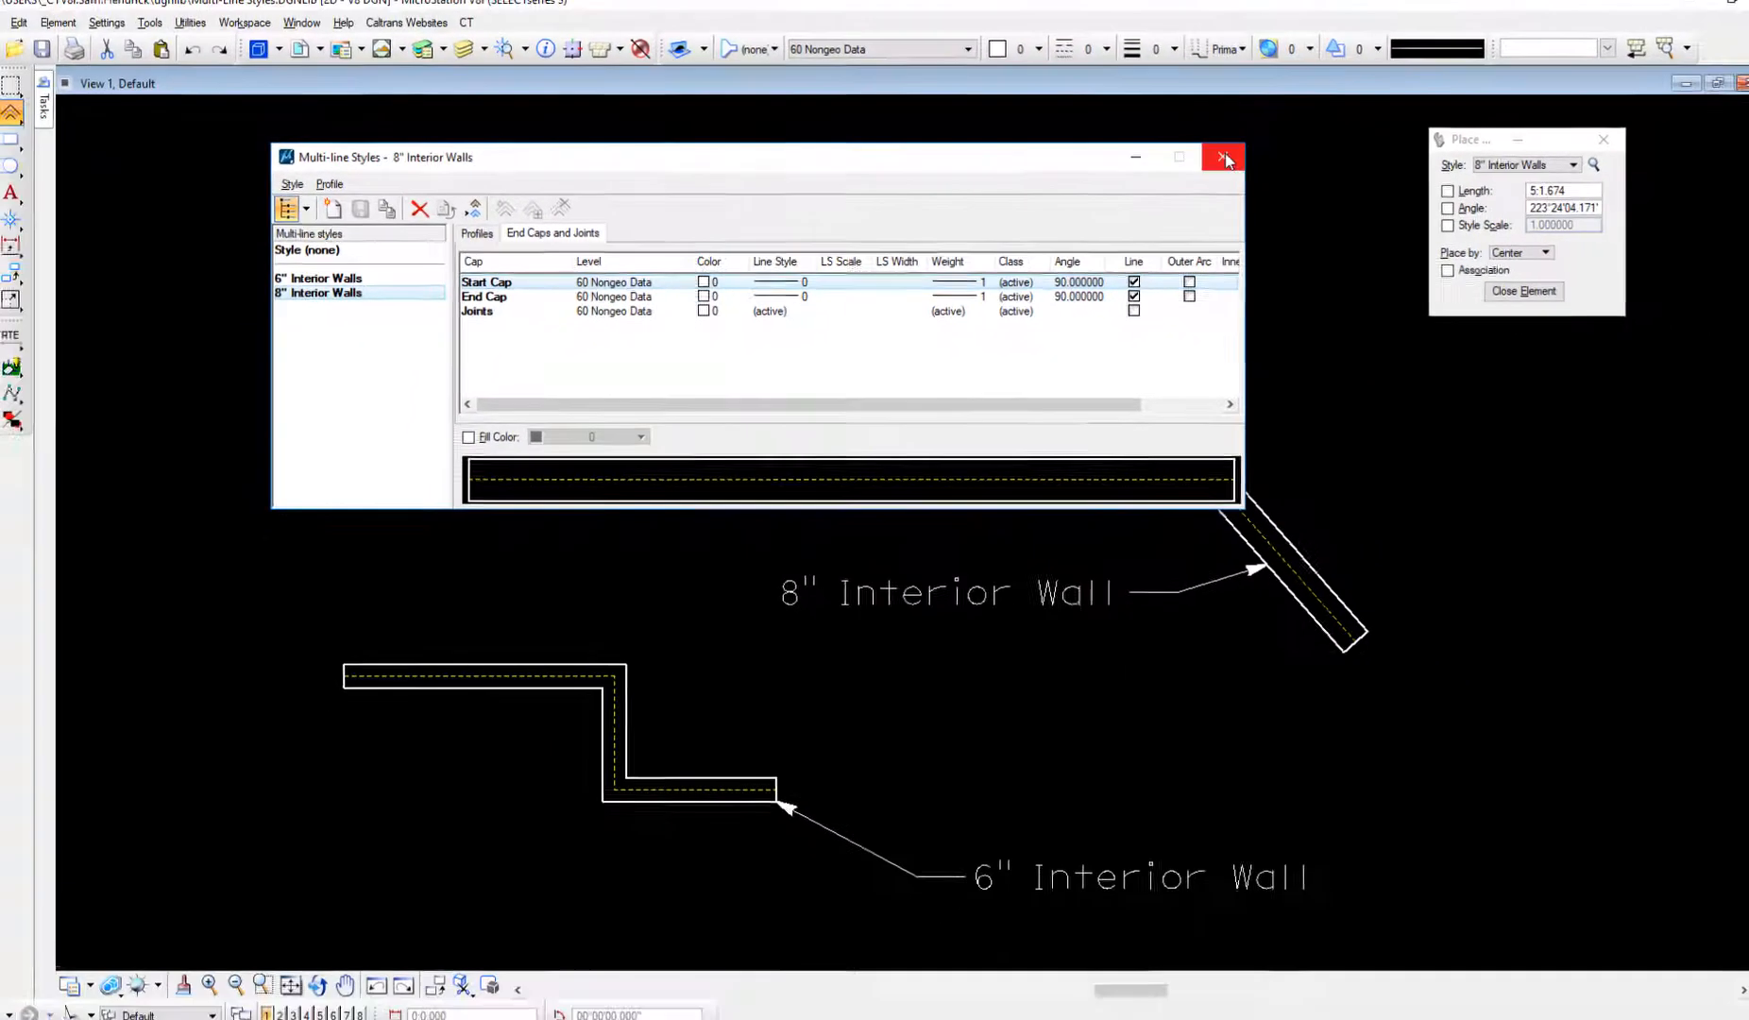
click(1198, 163)
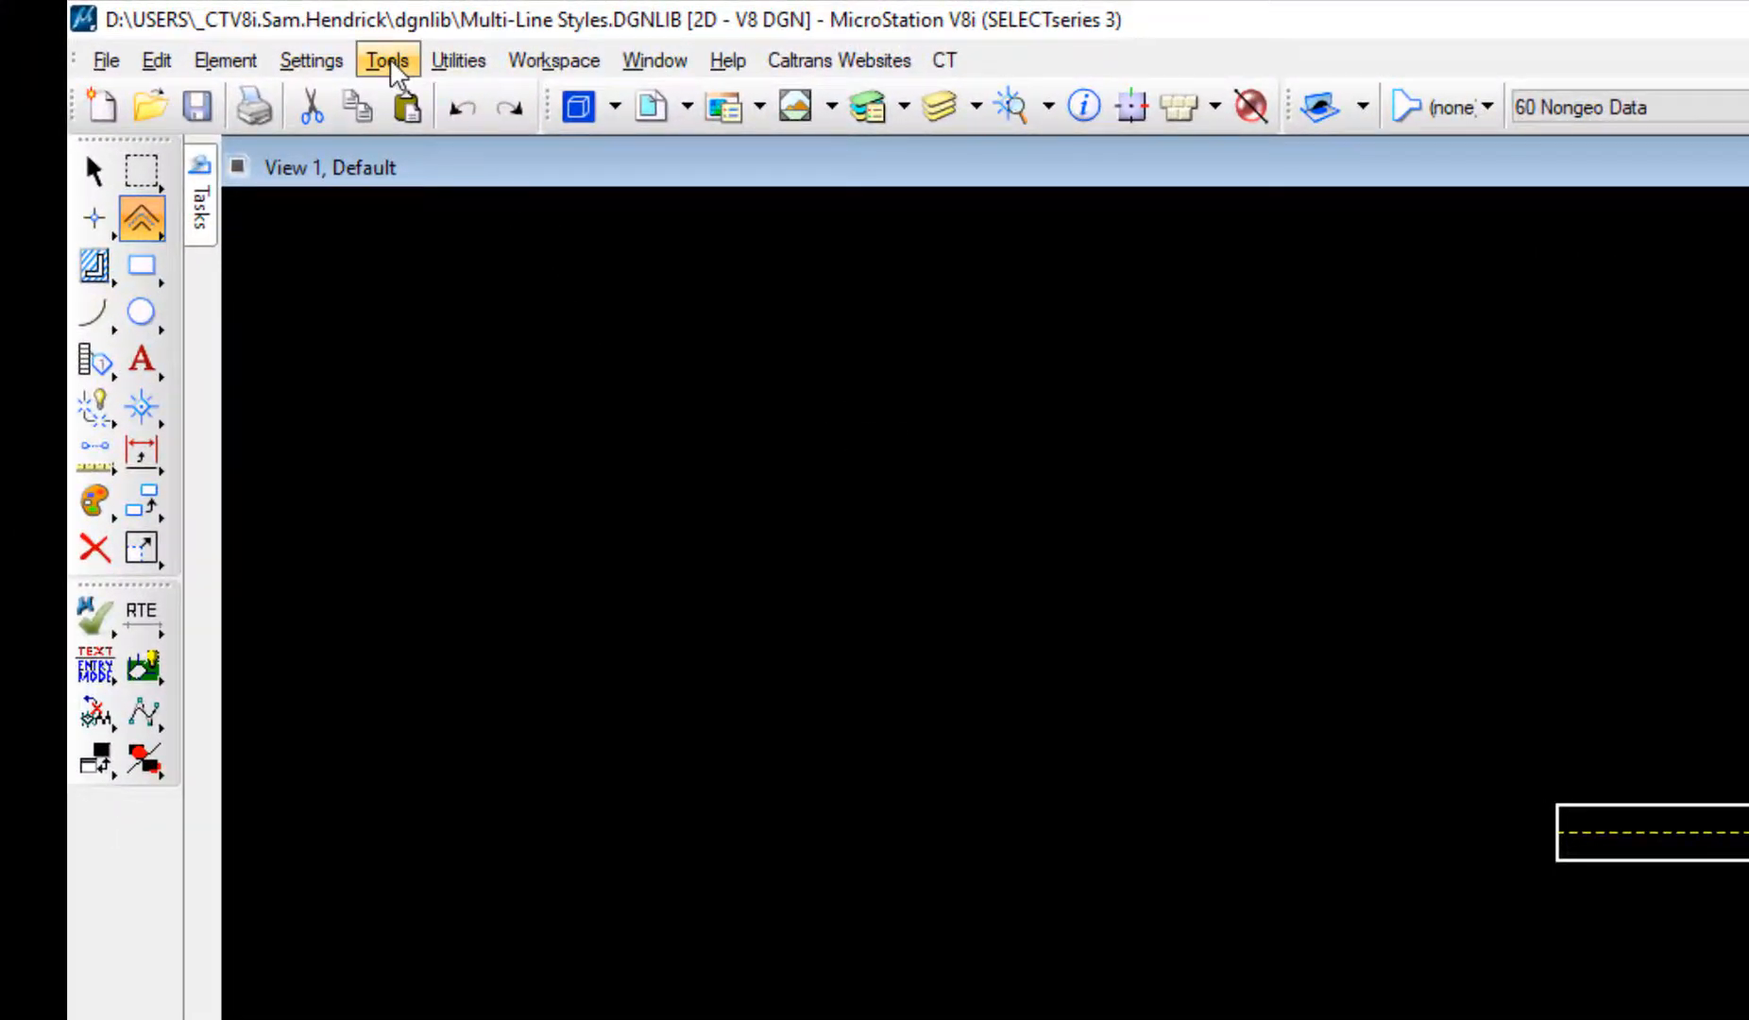
Step: Open the multi-line tools as a floating toolbox and place it in the empty area above the existing walls
click(387, 60)
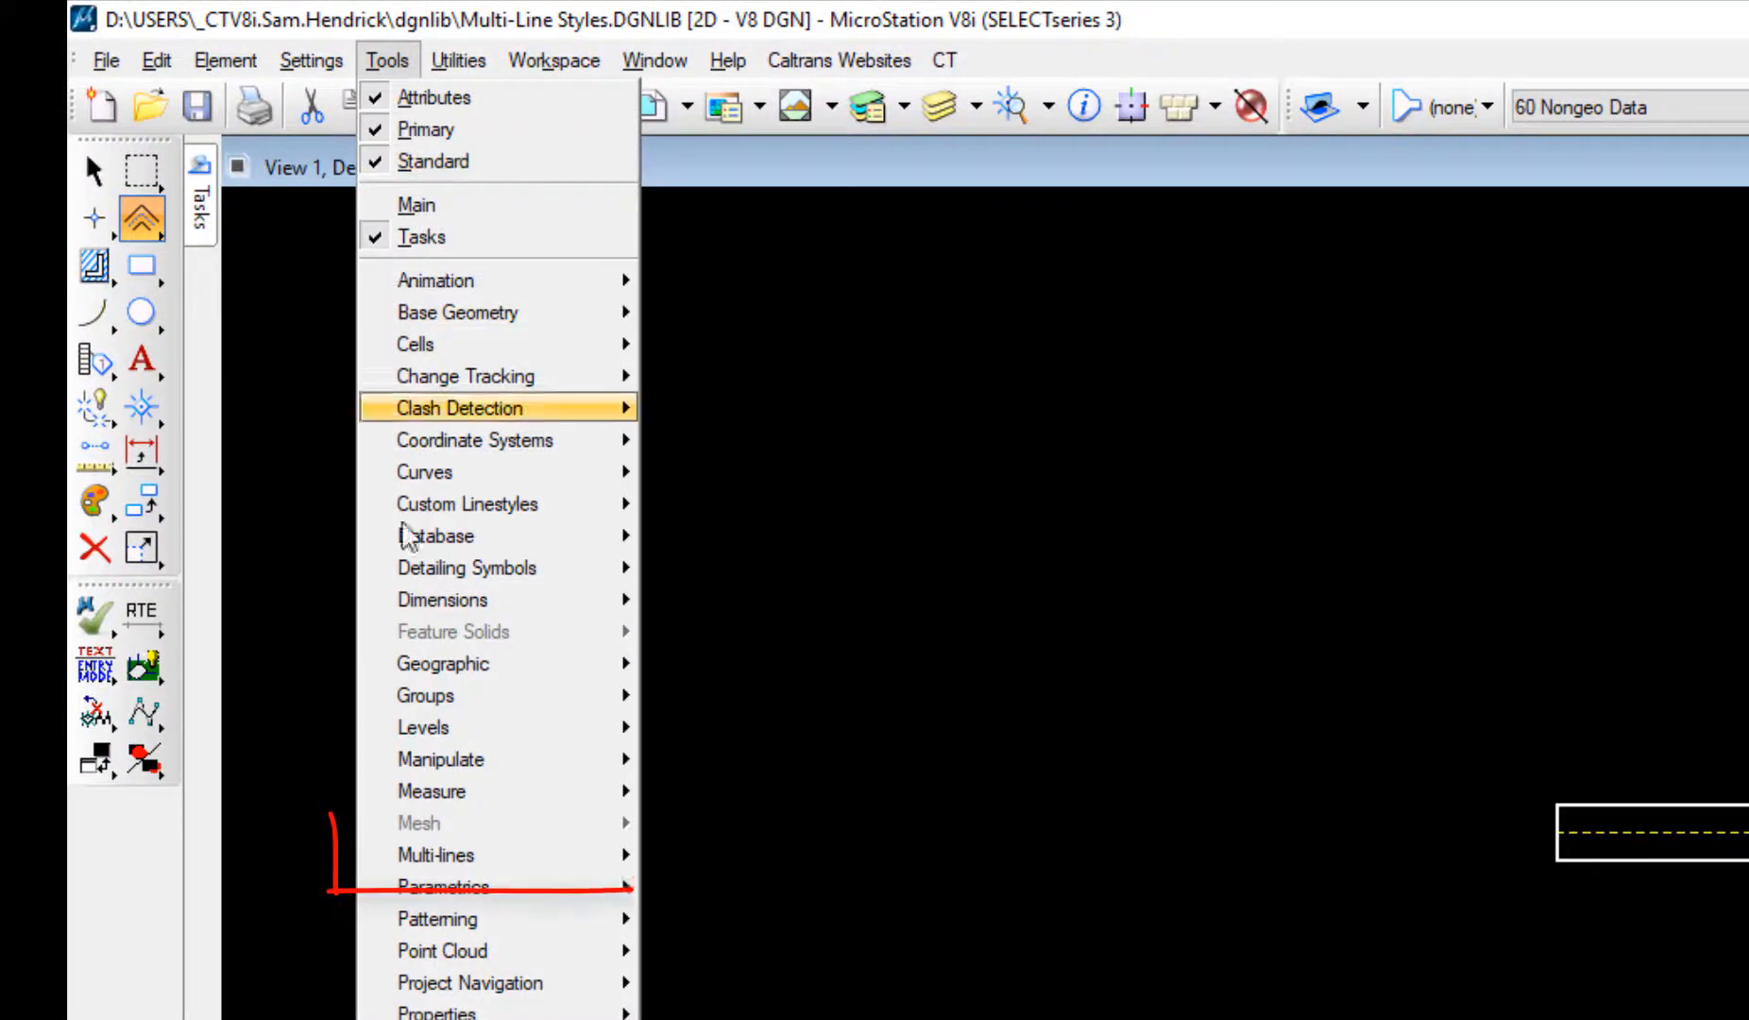
mouse_move(430, 854)
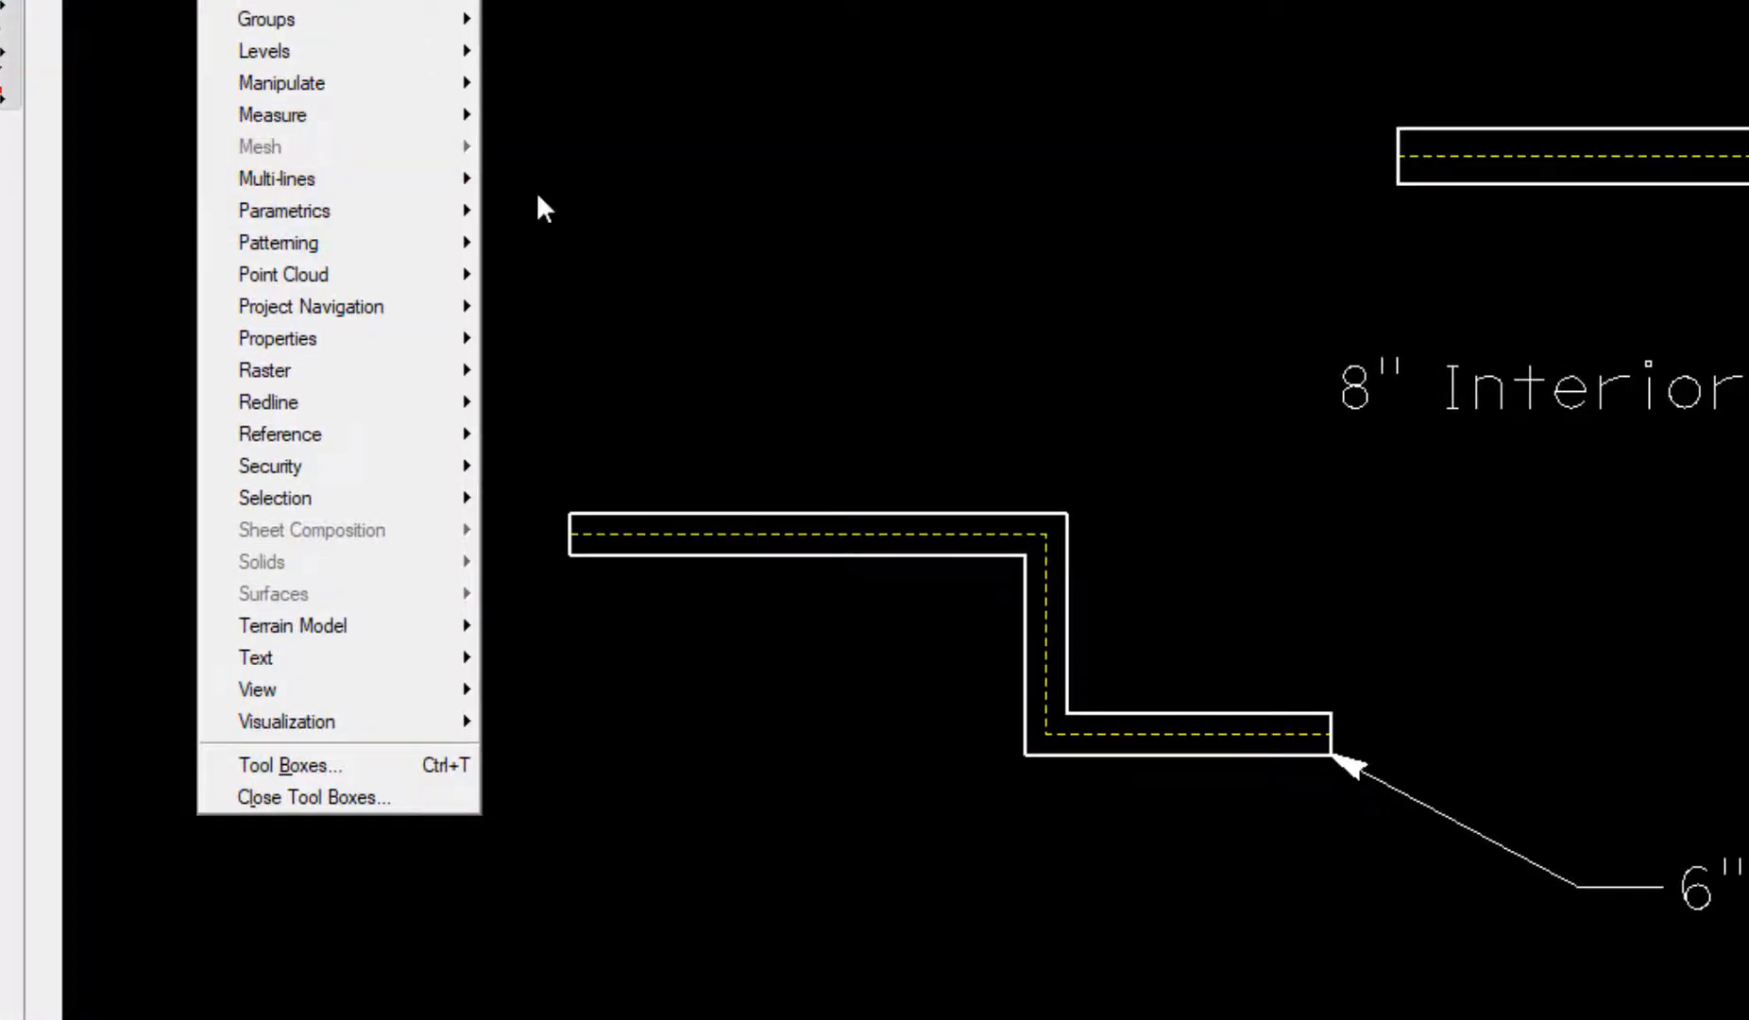
mouse_move(430, 175)
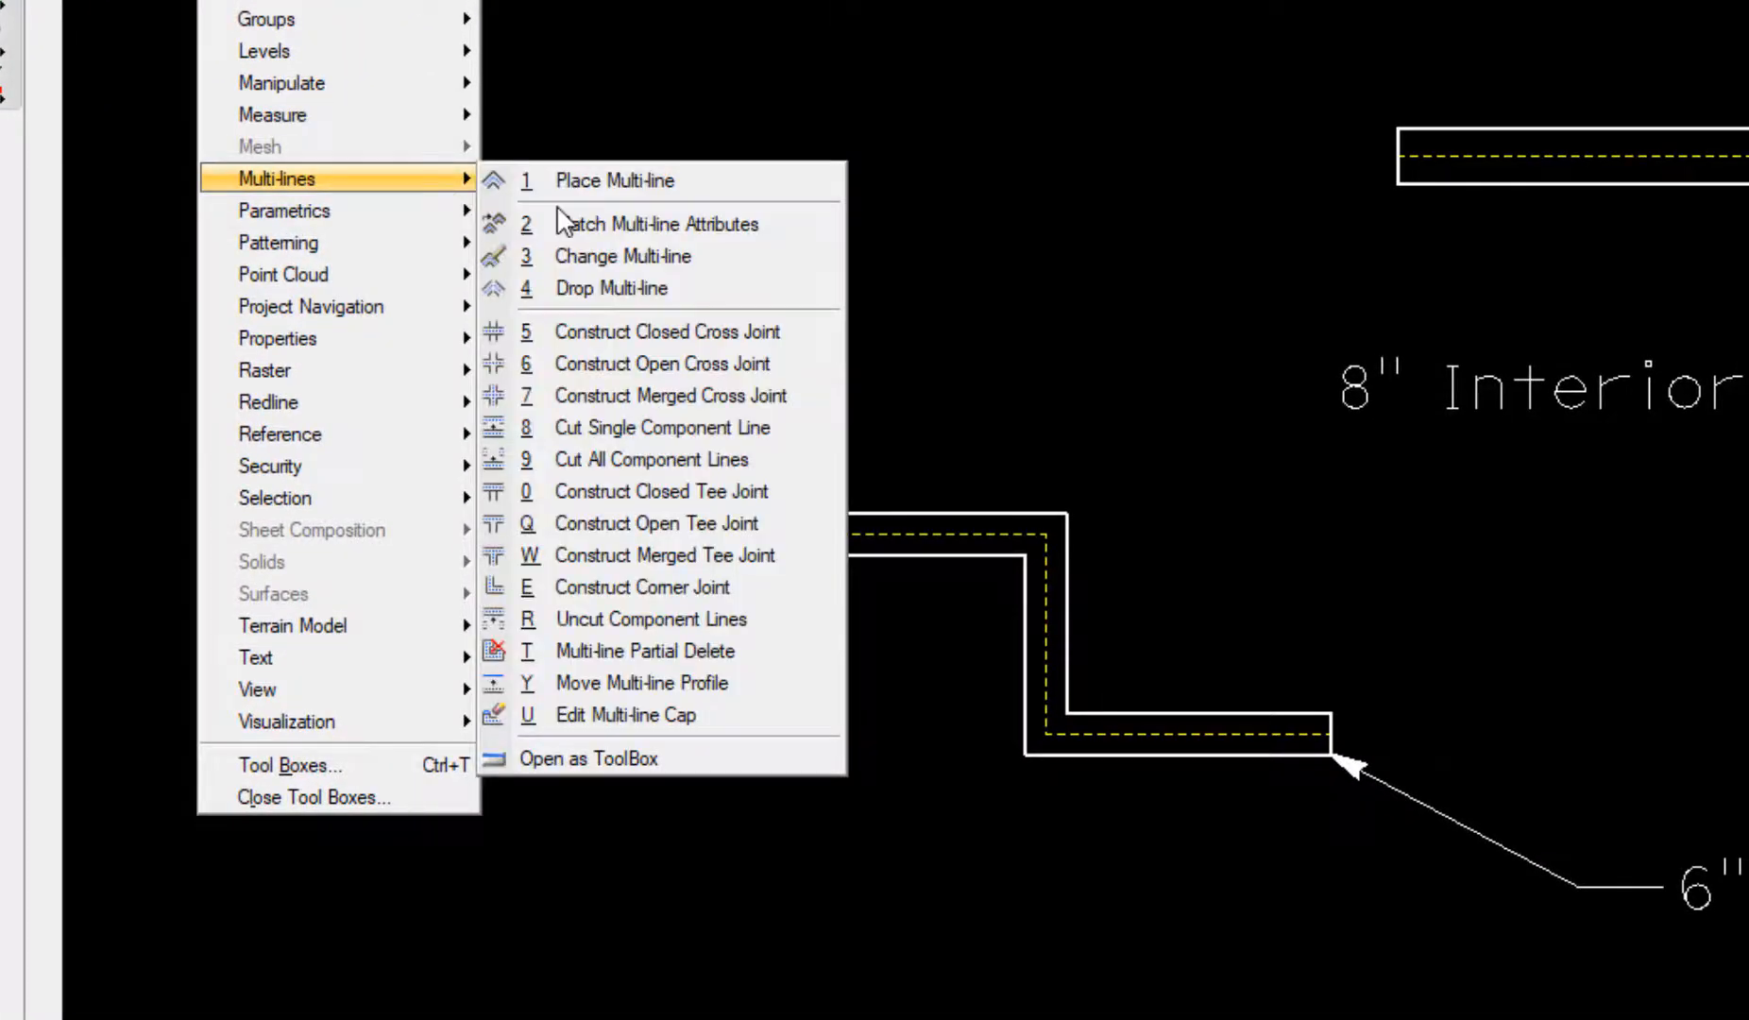
click(629, 761)
drag(864, 807, 609, 340)
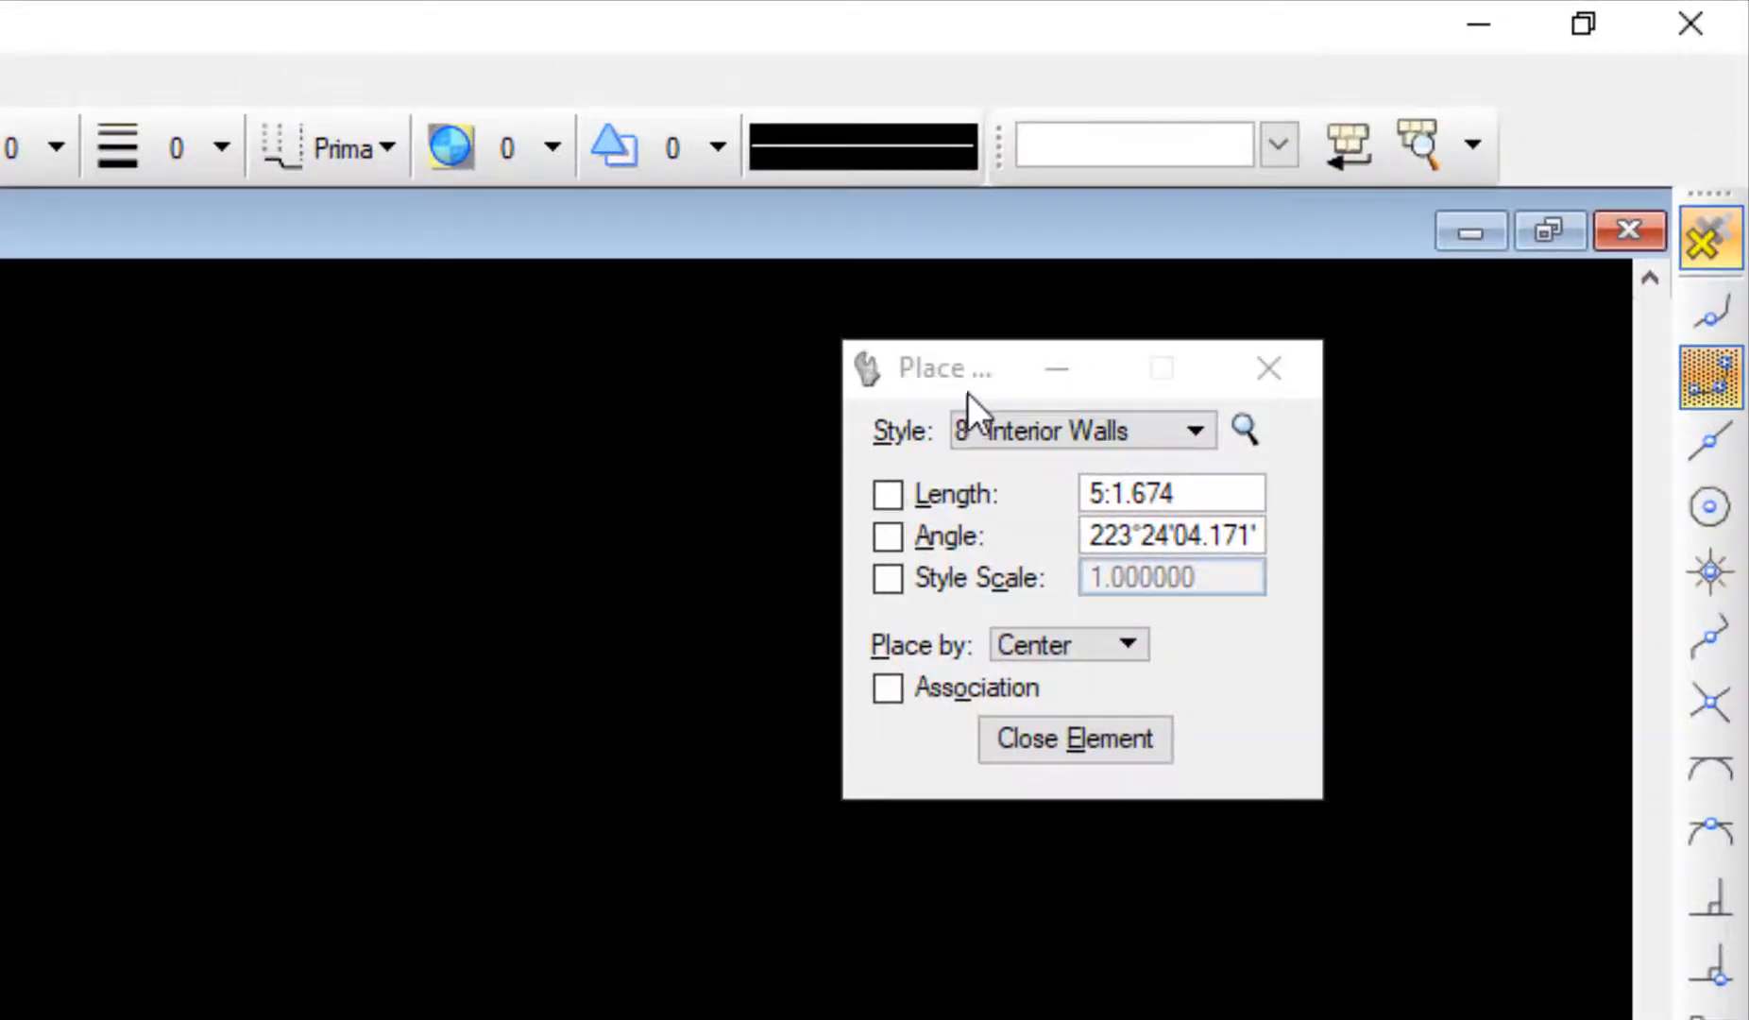
Step: Place a three-segment multi-line above the 8" wall, using the 6" Interior Walls style and Center placement: horizontal, diagonal upward, horizontal
click(1057, 433)
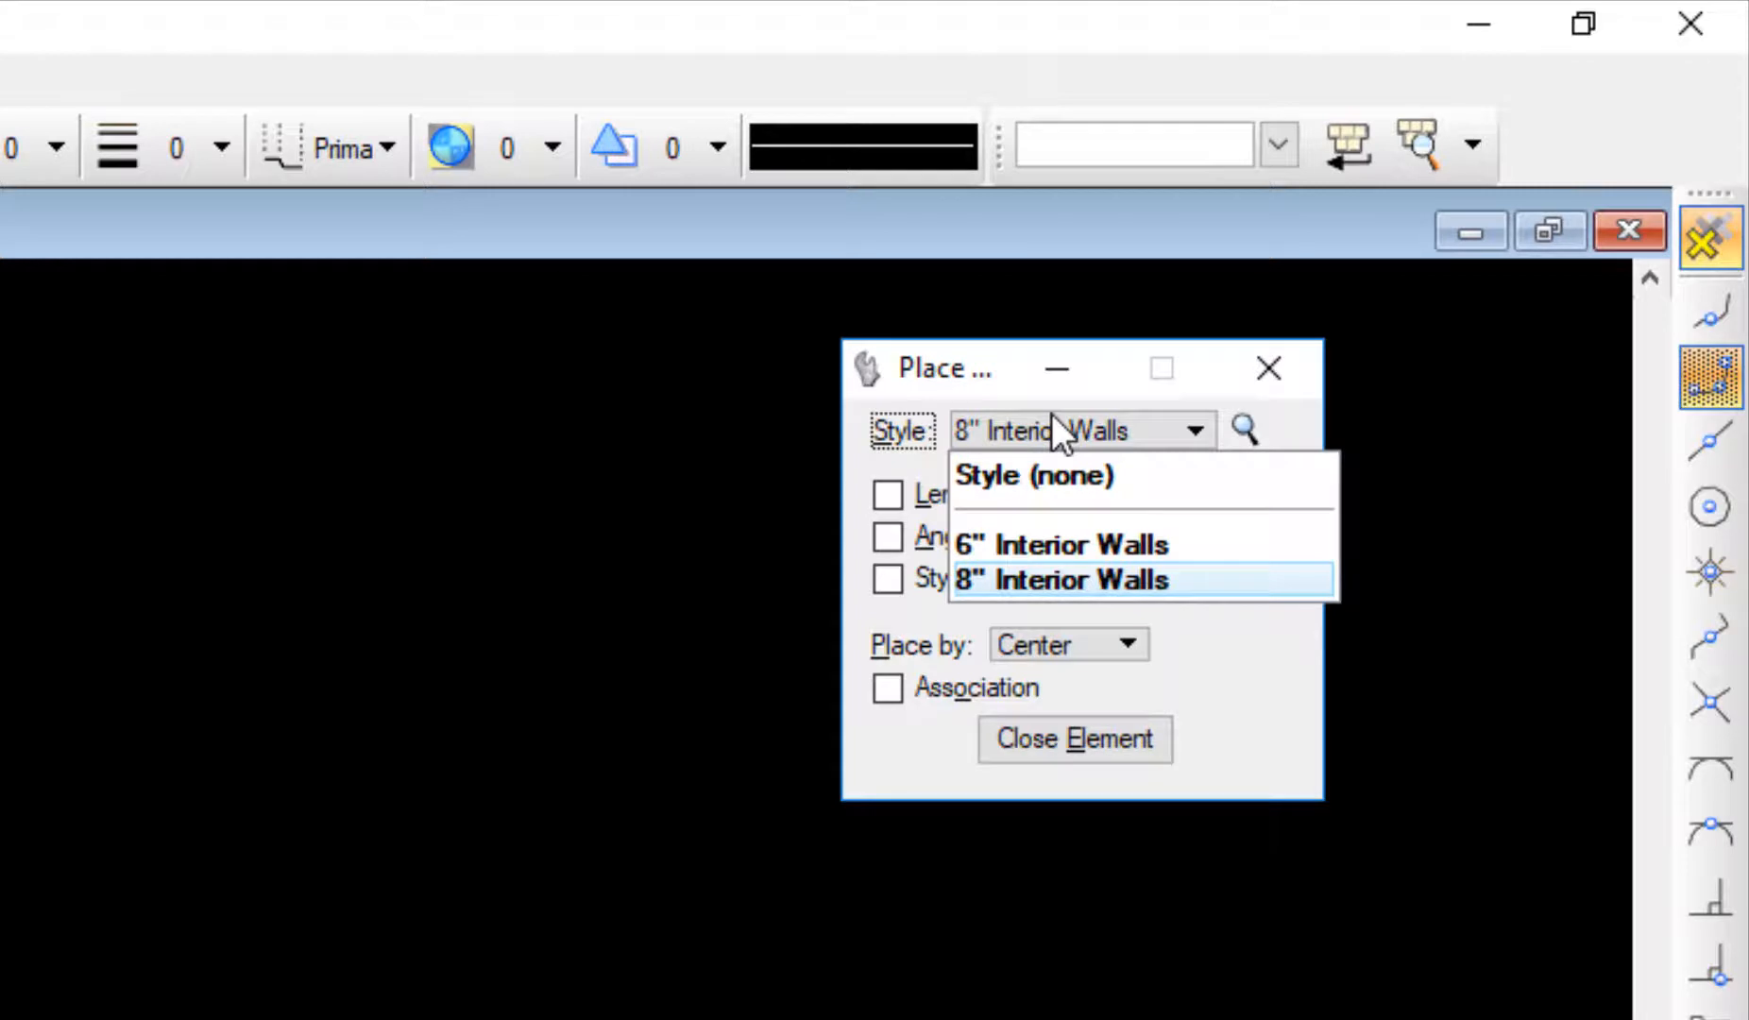
click(1037, 544)
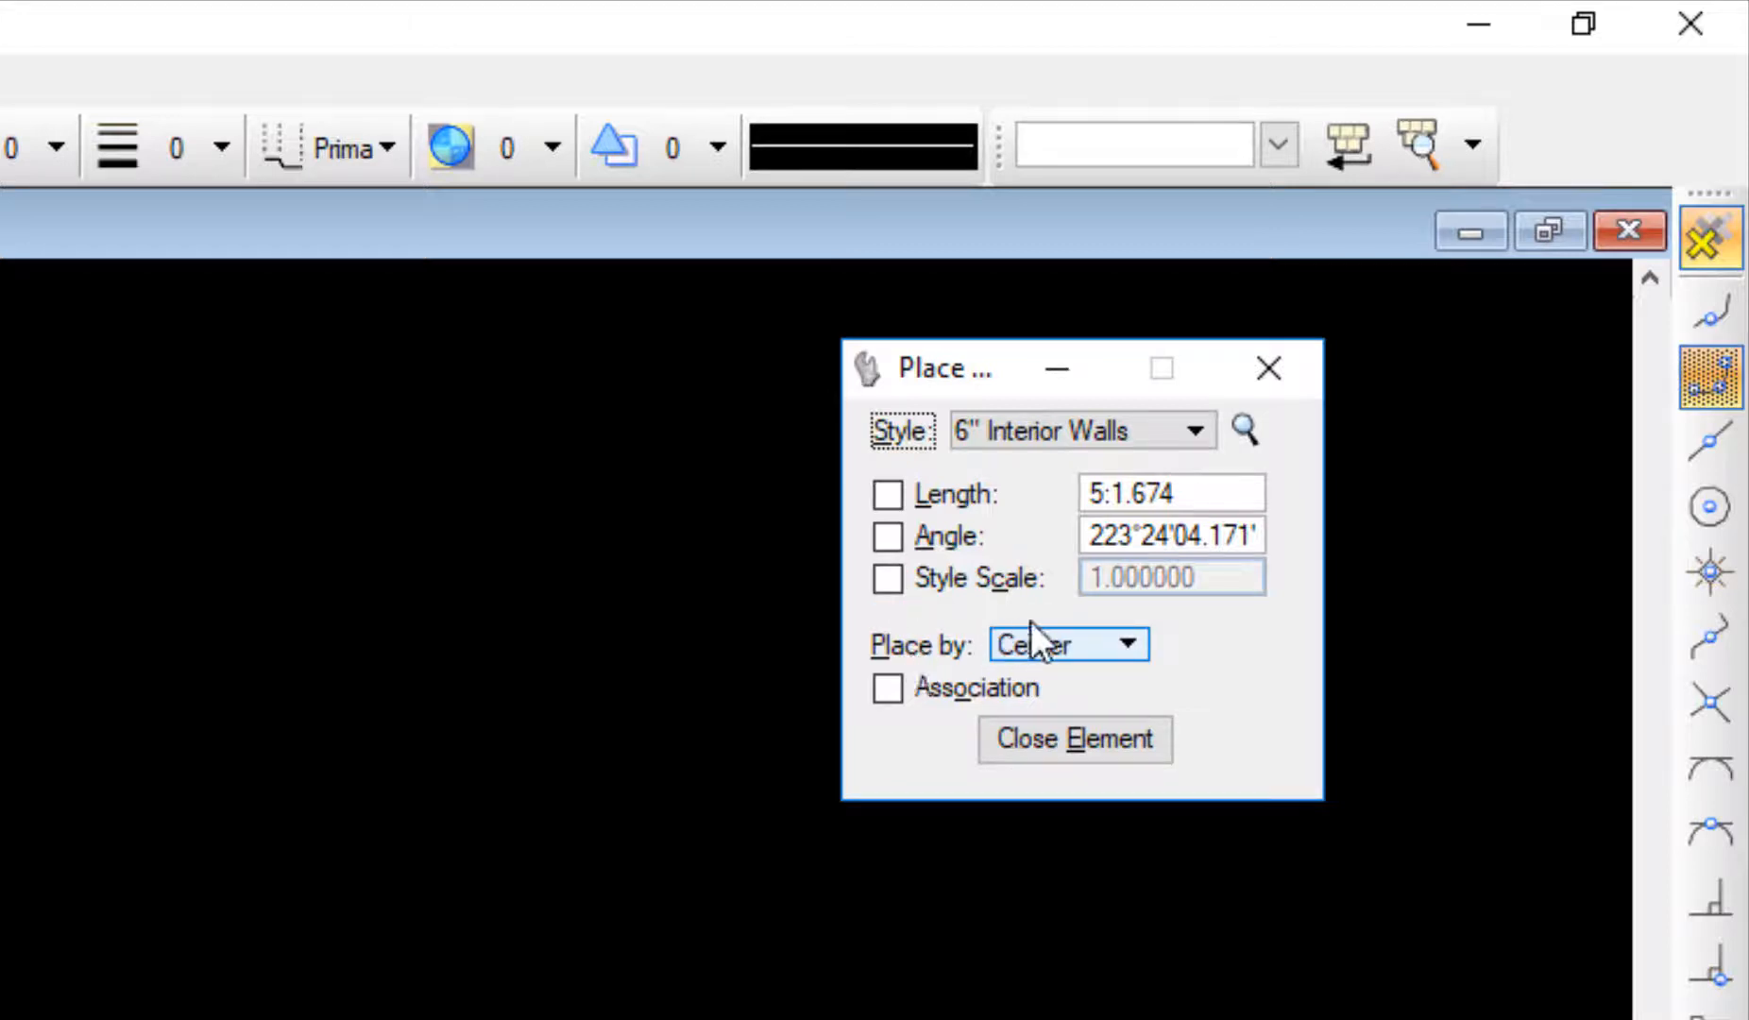
click(1081, 646)
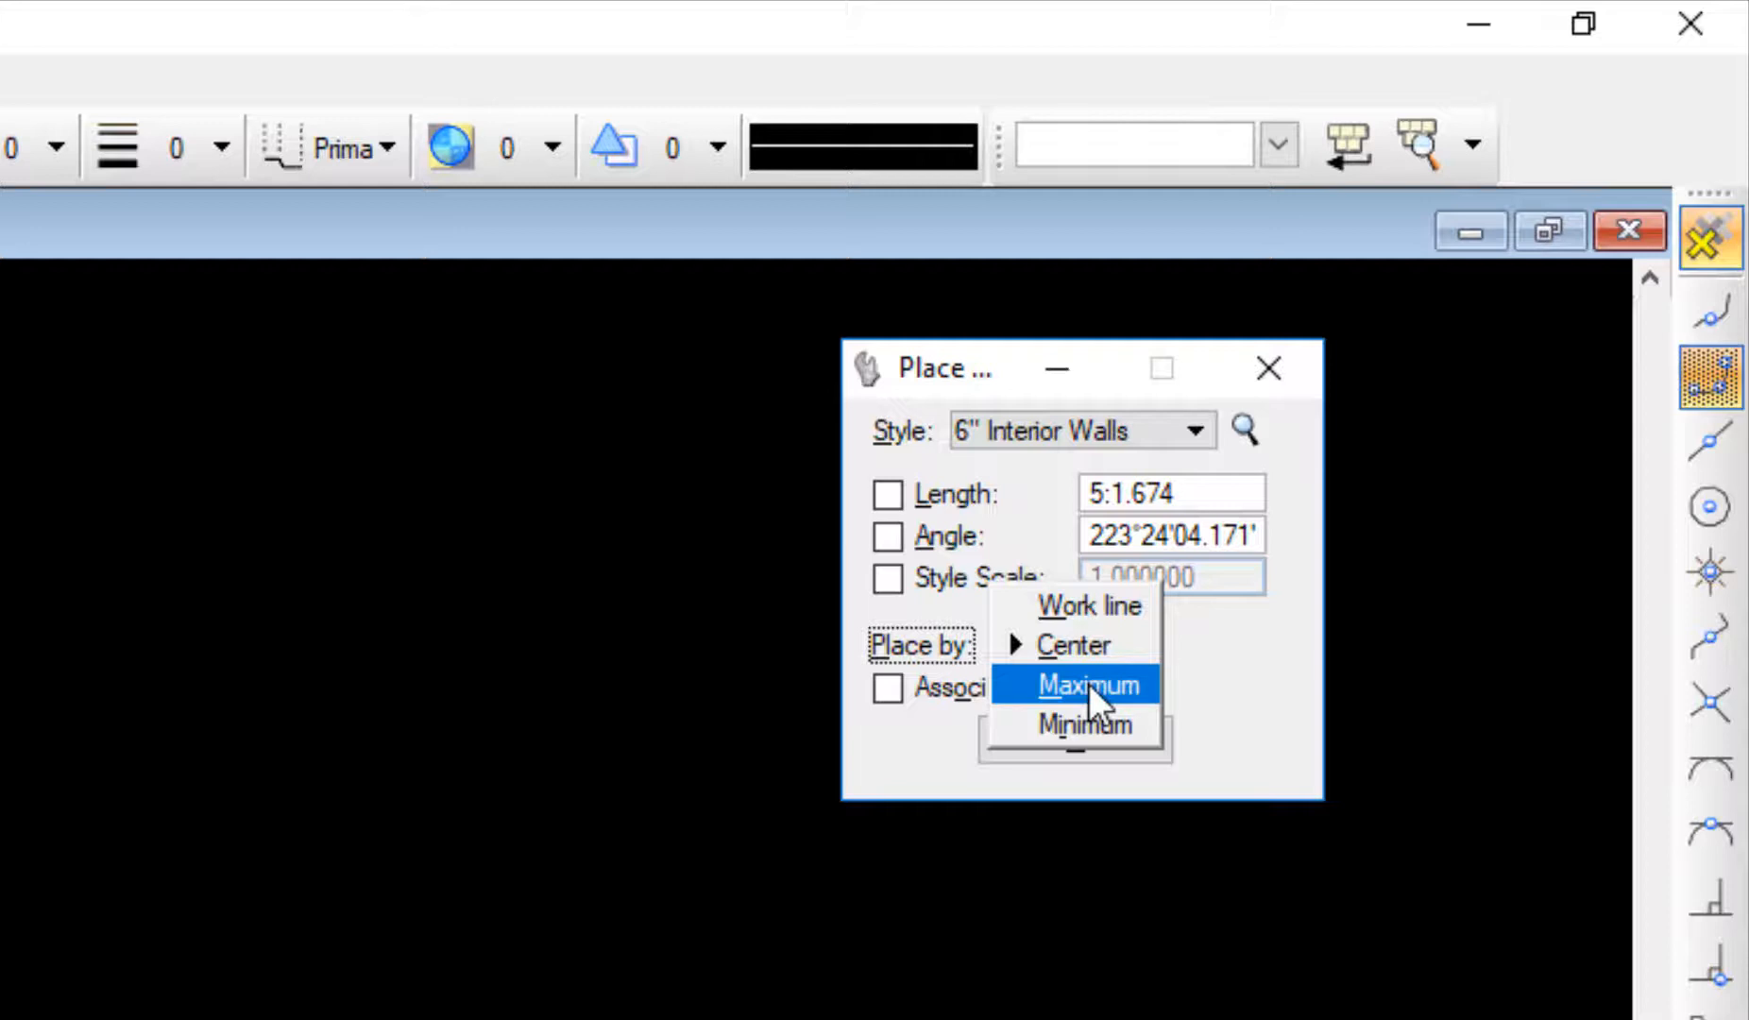
click(1095, 649)
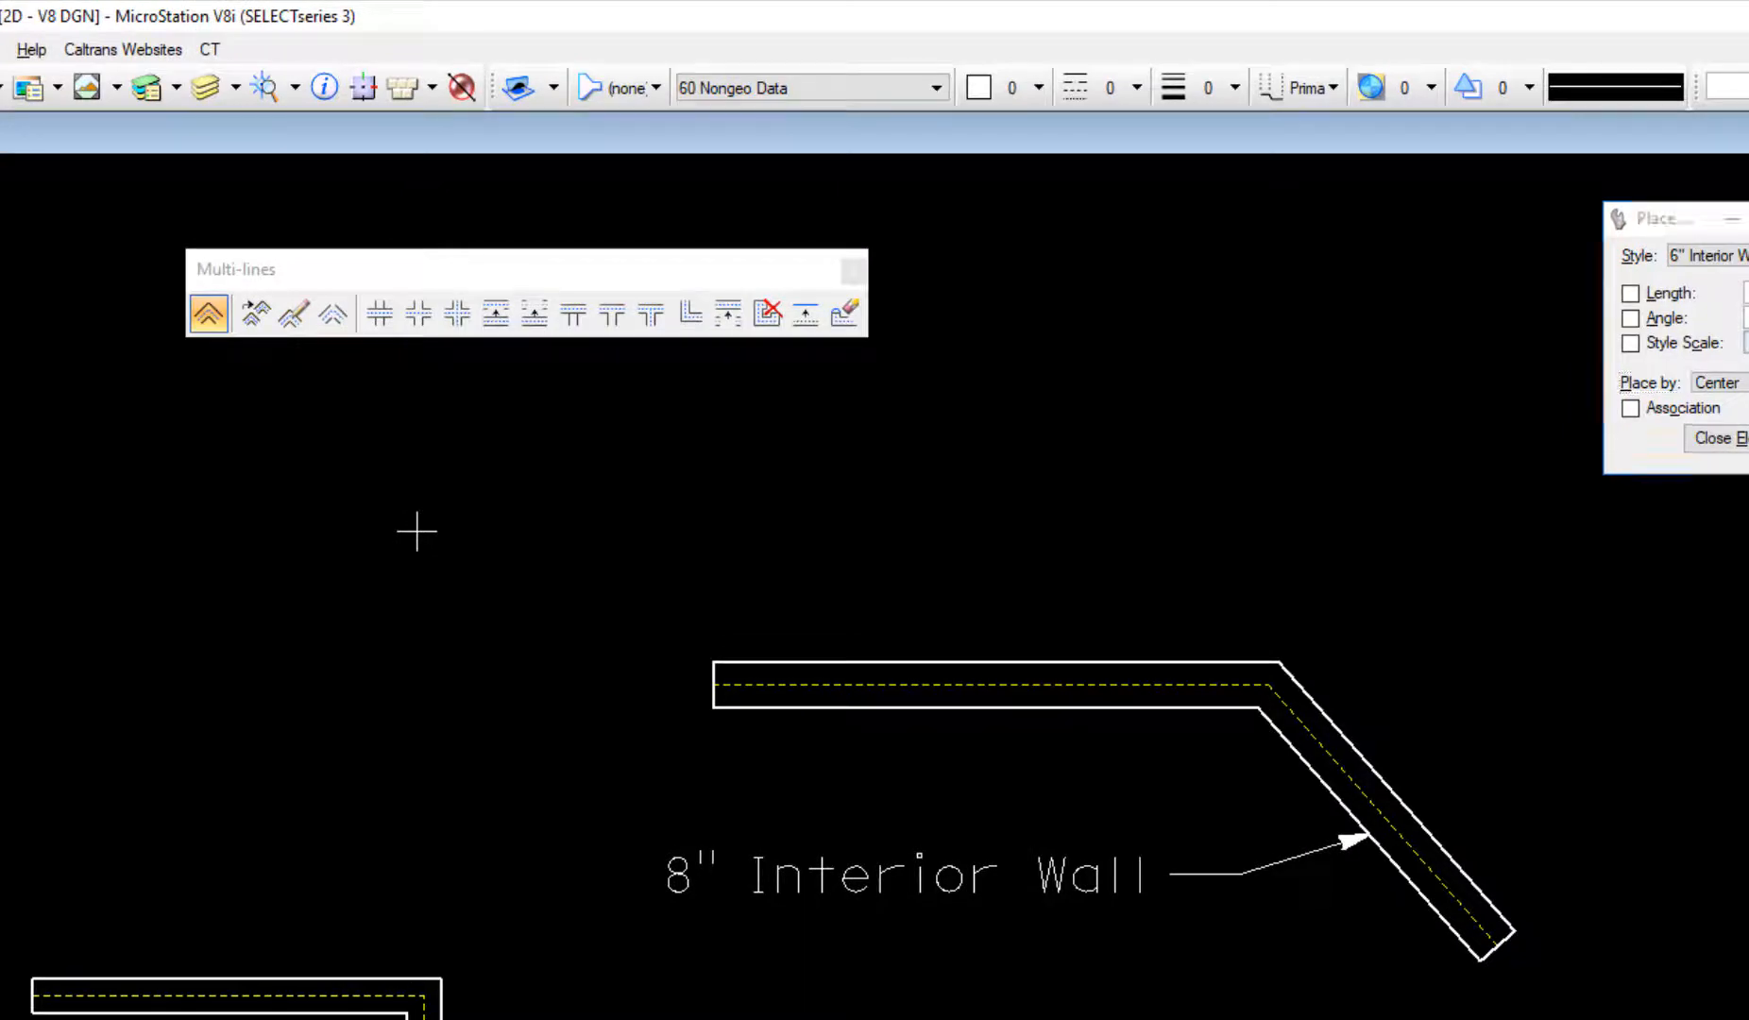
click(416, 531)
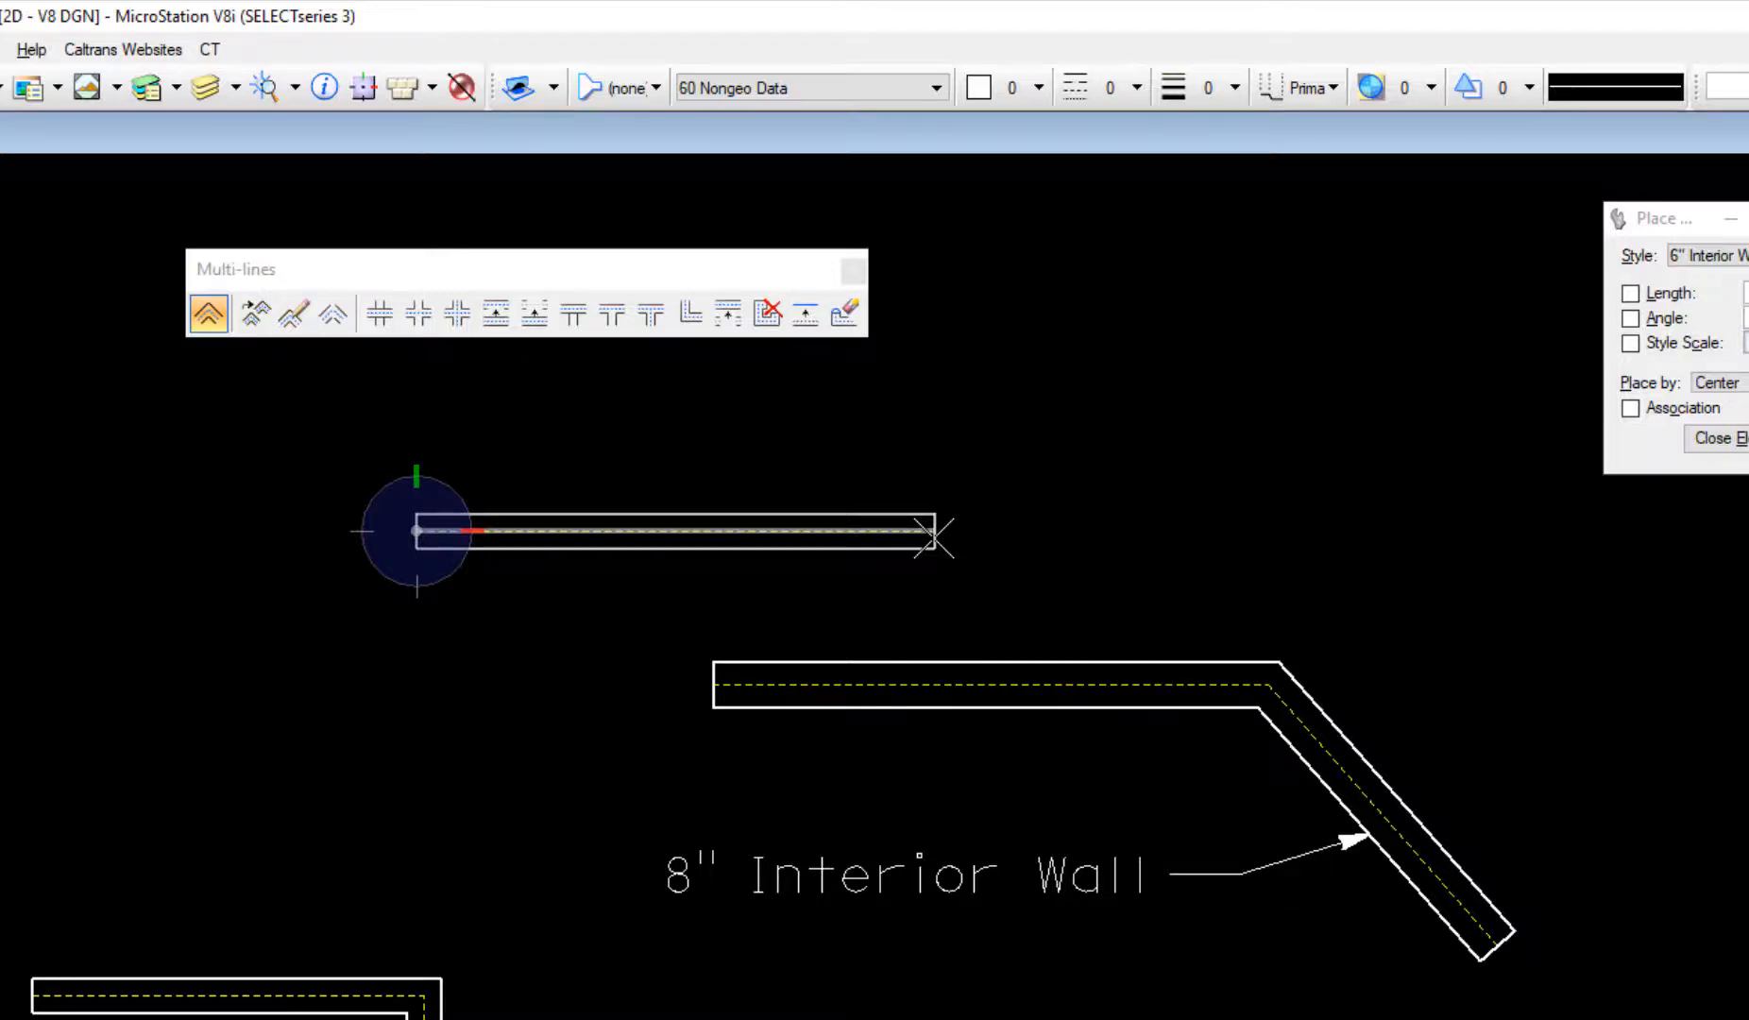
click(933, 532)
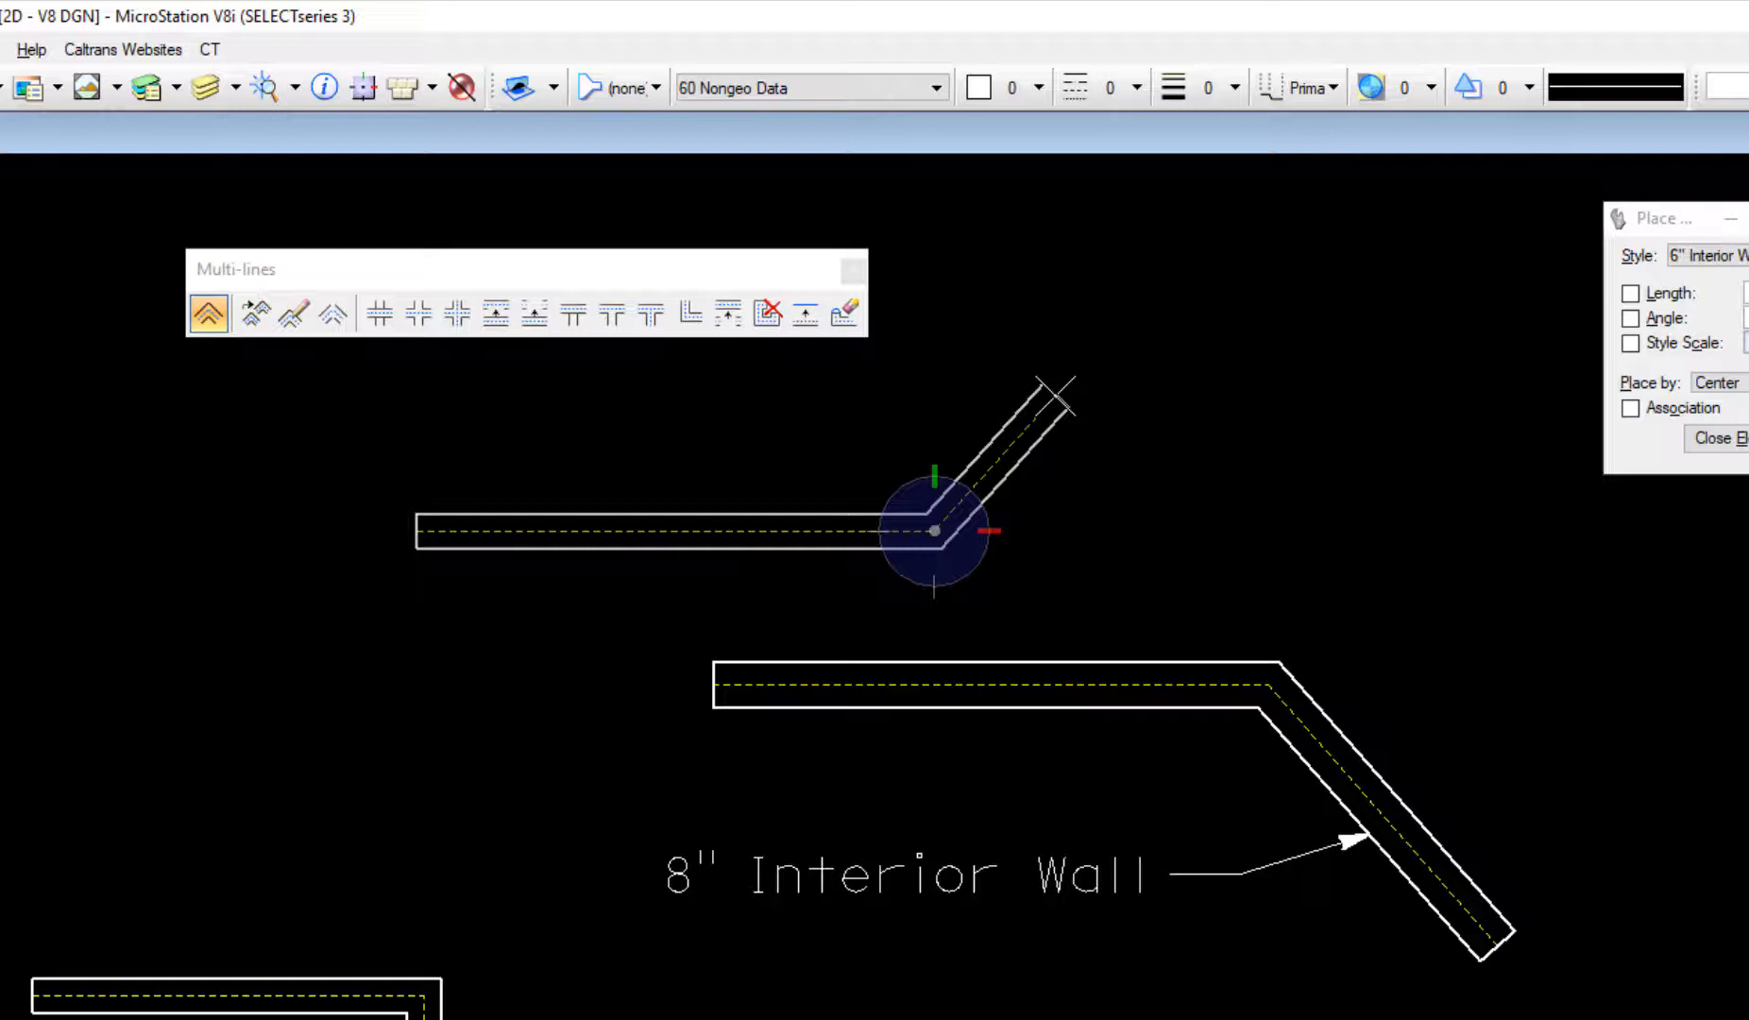
click(1101, 339)
click(1467, 335)
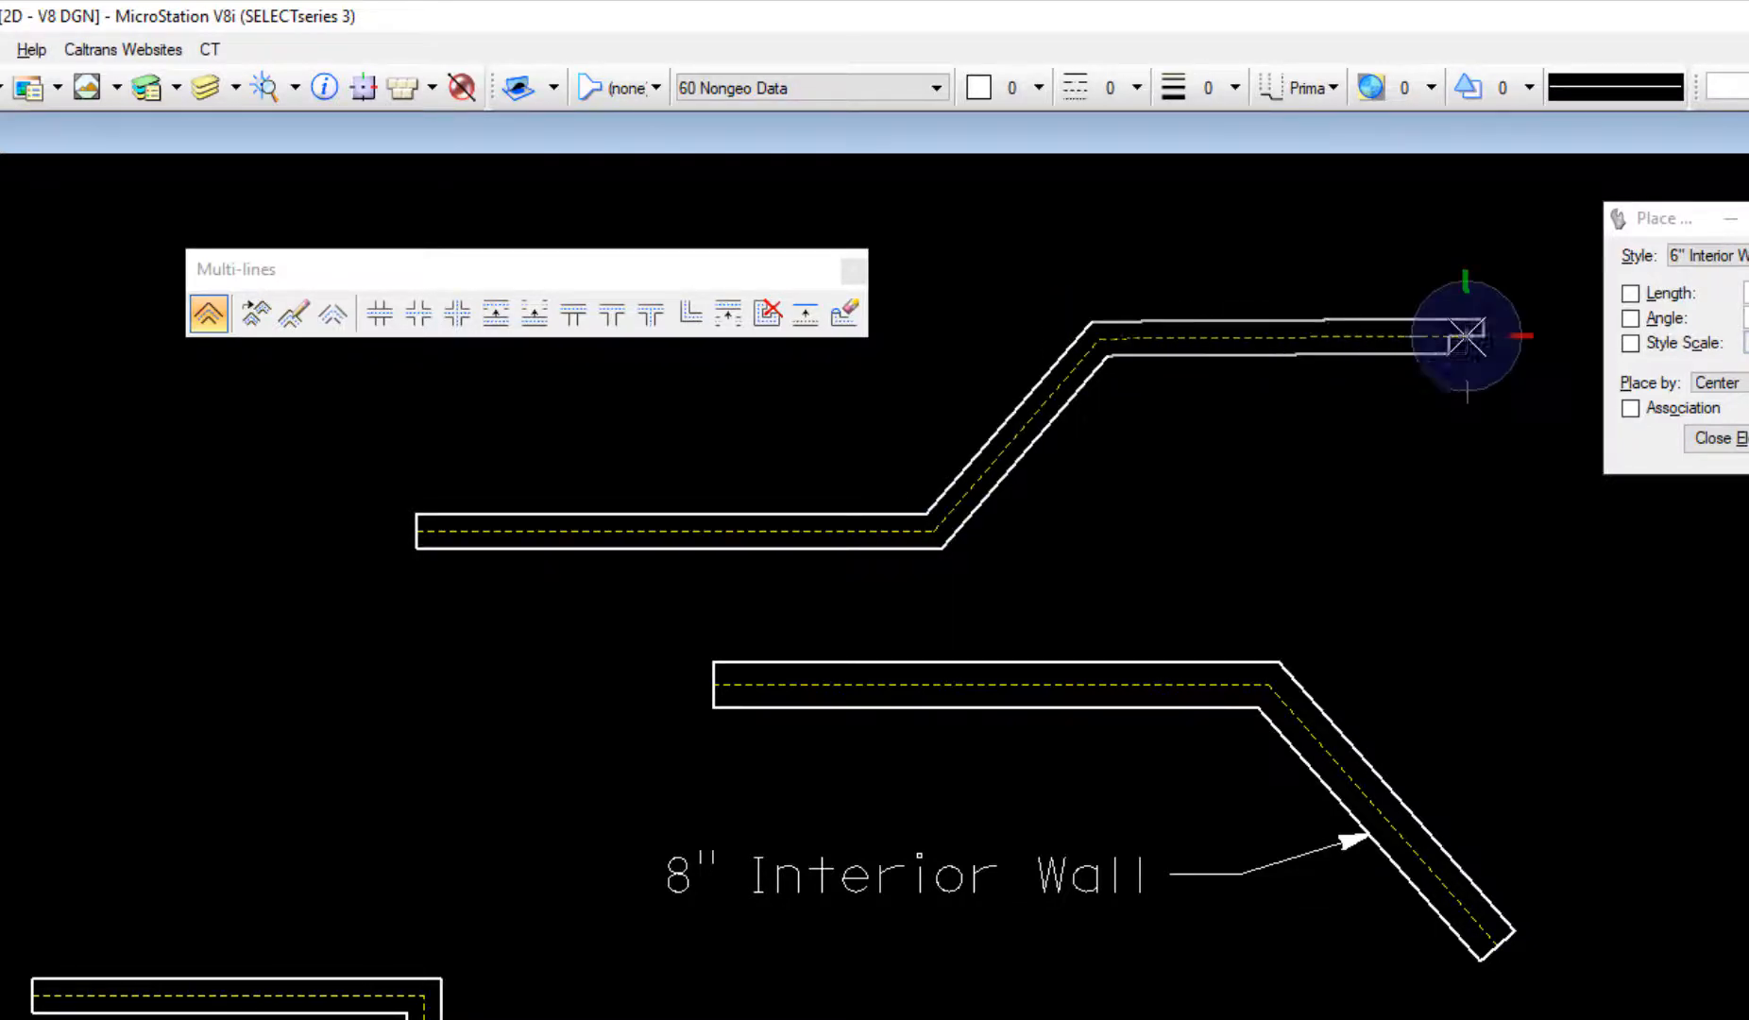
right_click(1285, 529)
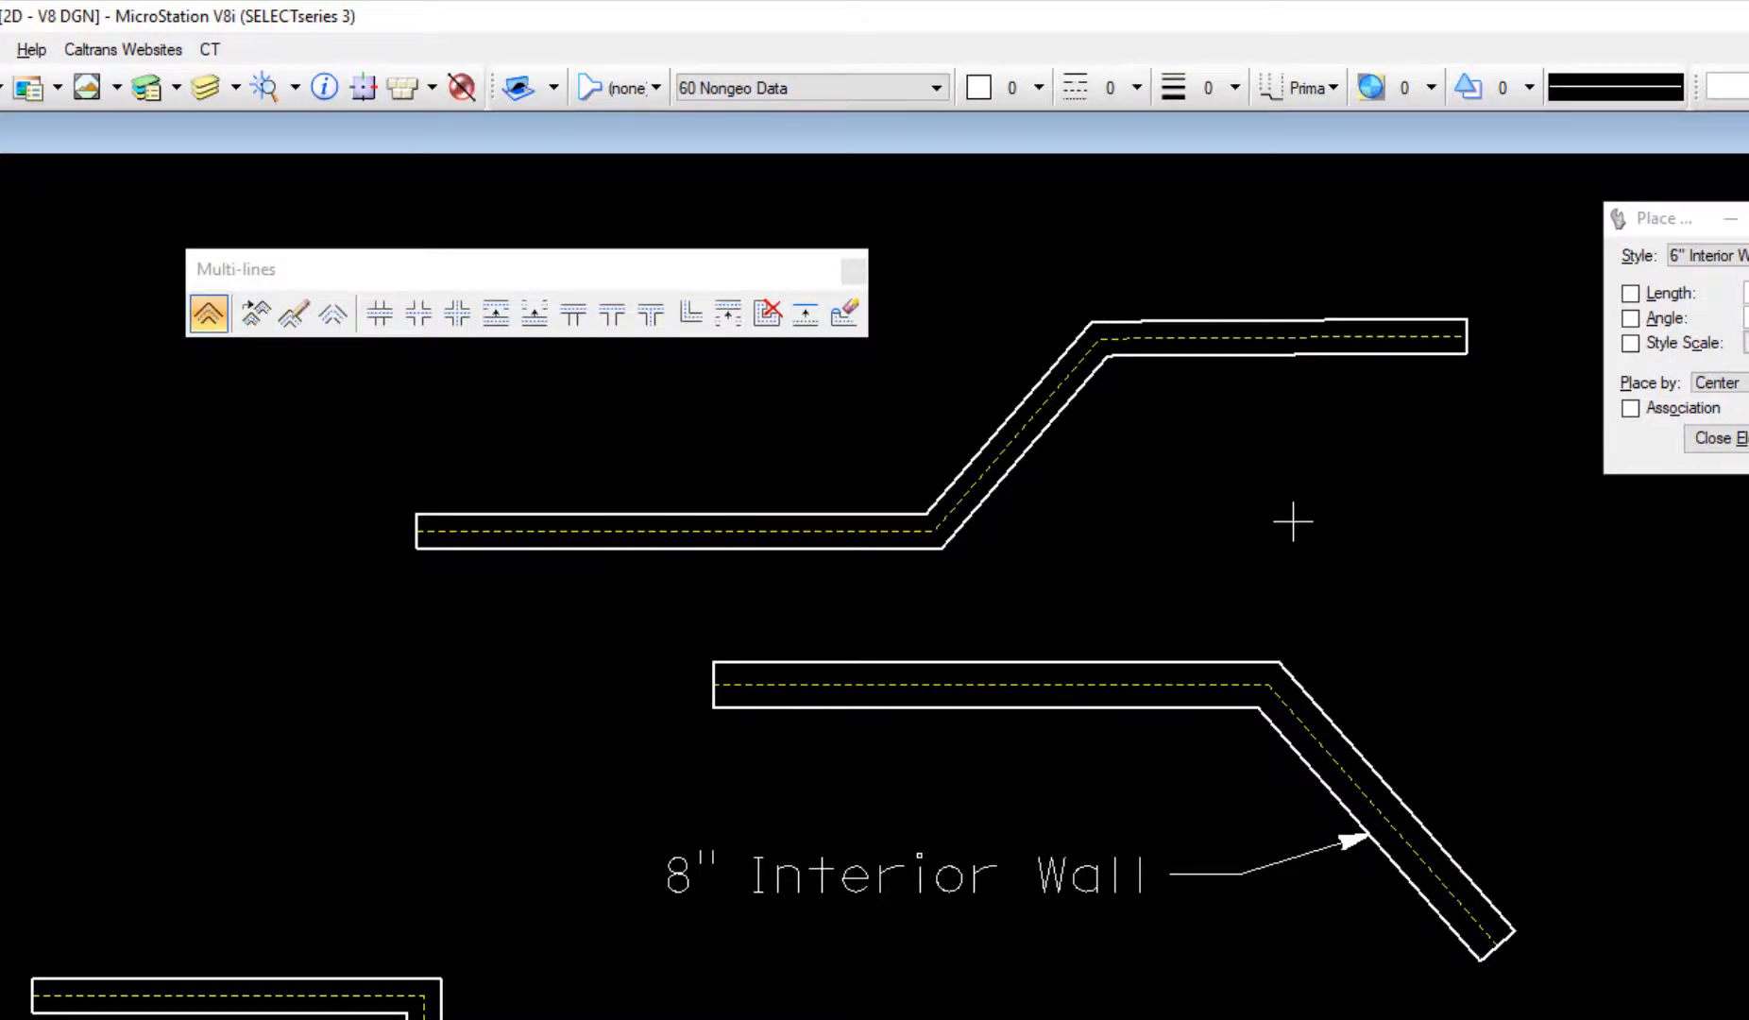
Step: Place a vertical 6" Interior Walls multi-line crossing the new wall's lower horizontal segment near its left end
click(552, 428)
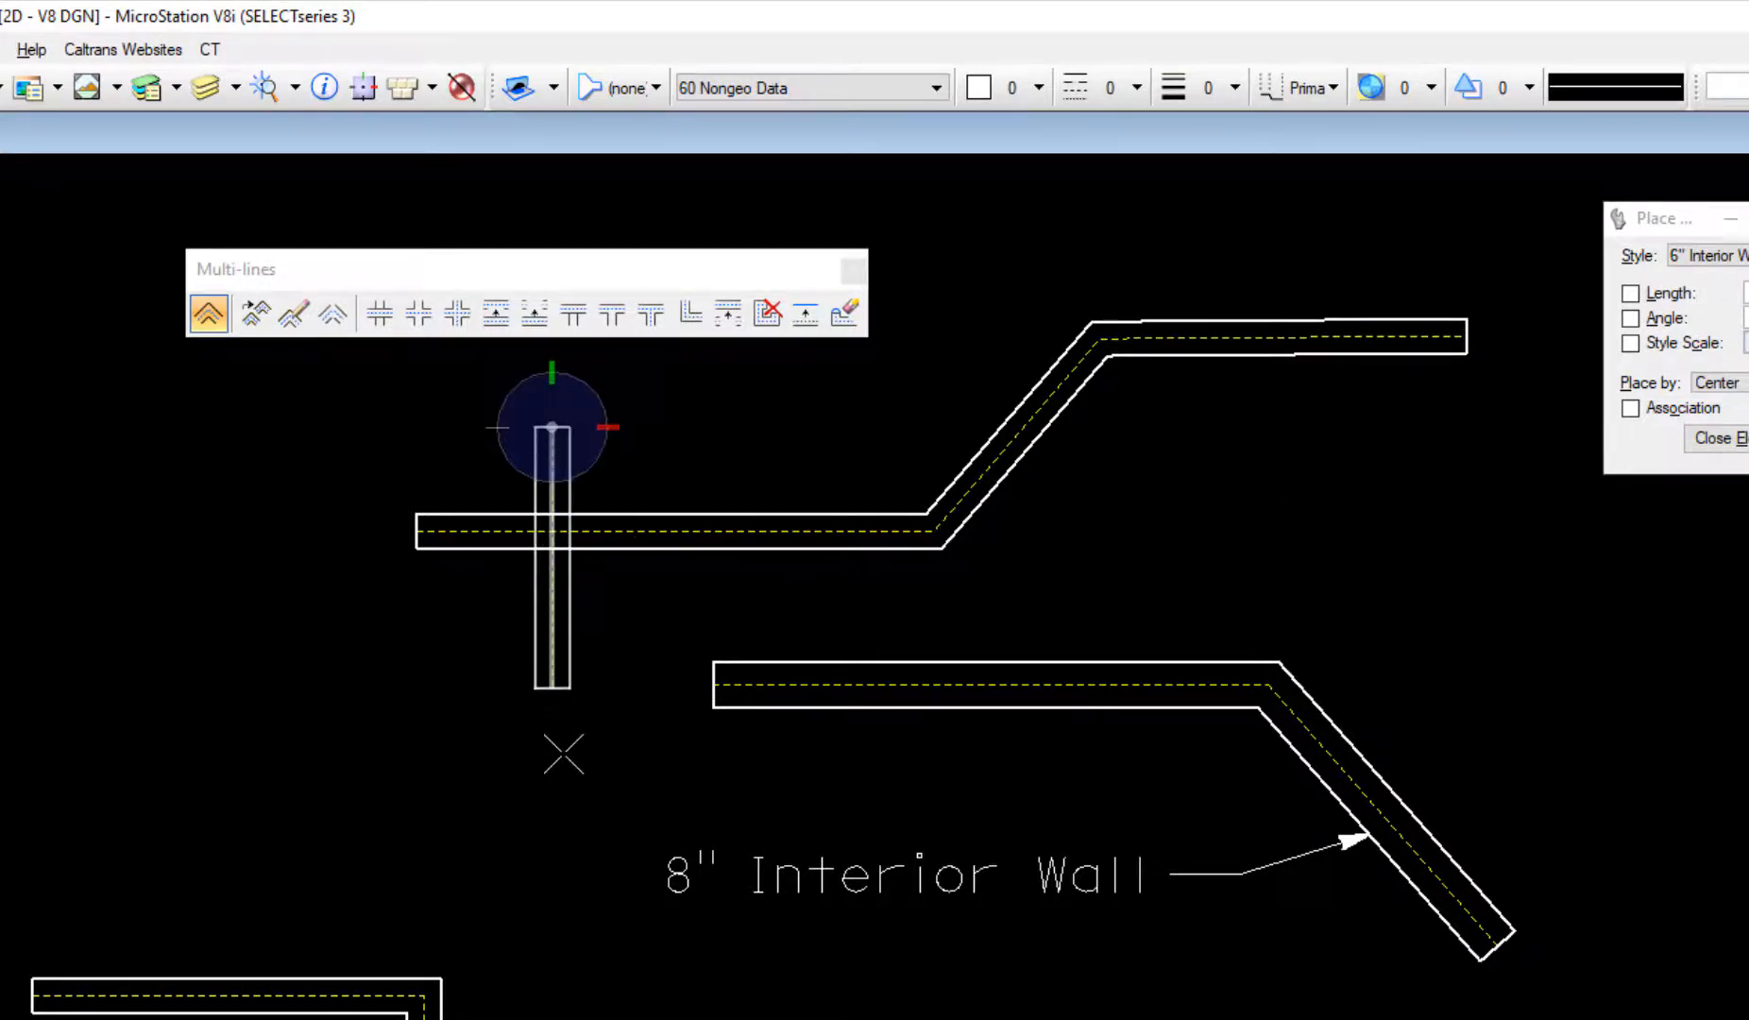
click(550, 940)
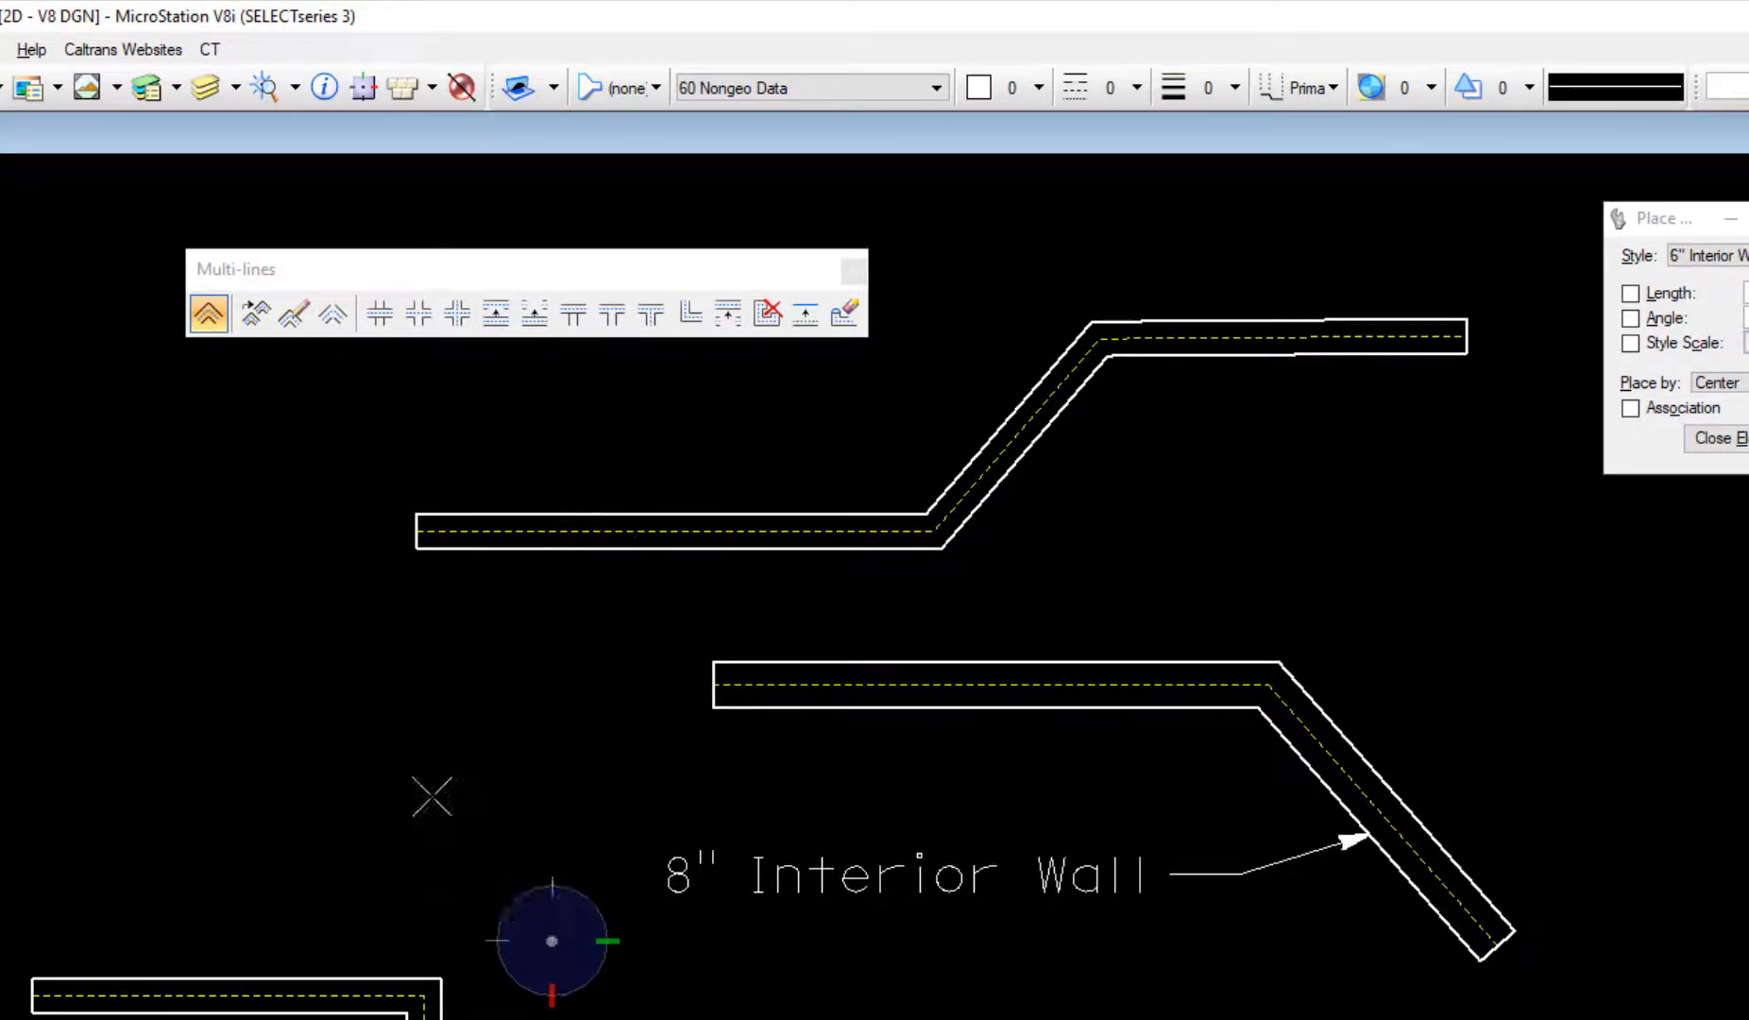
right_click(430, 796)
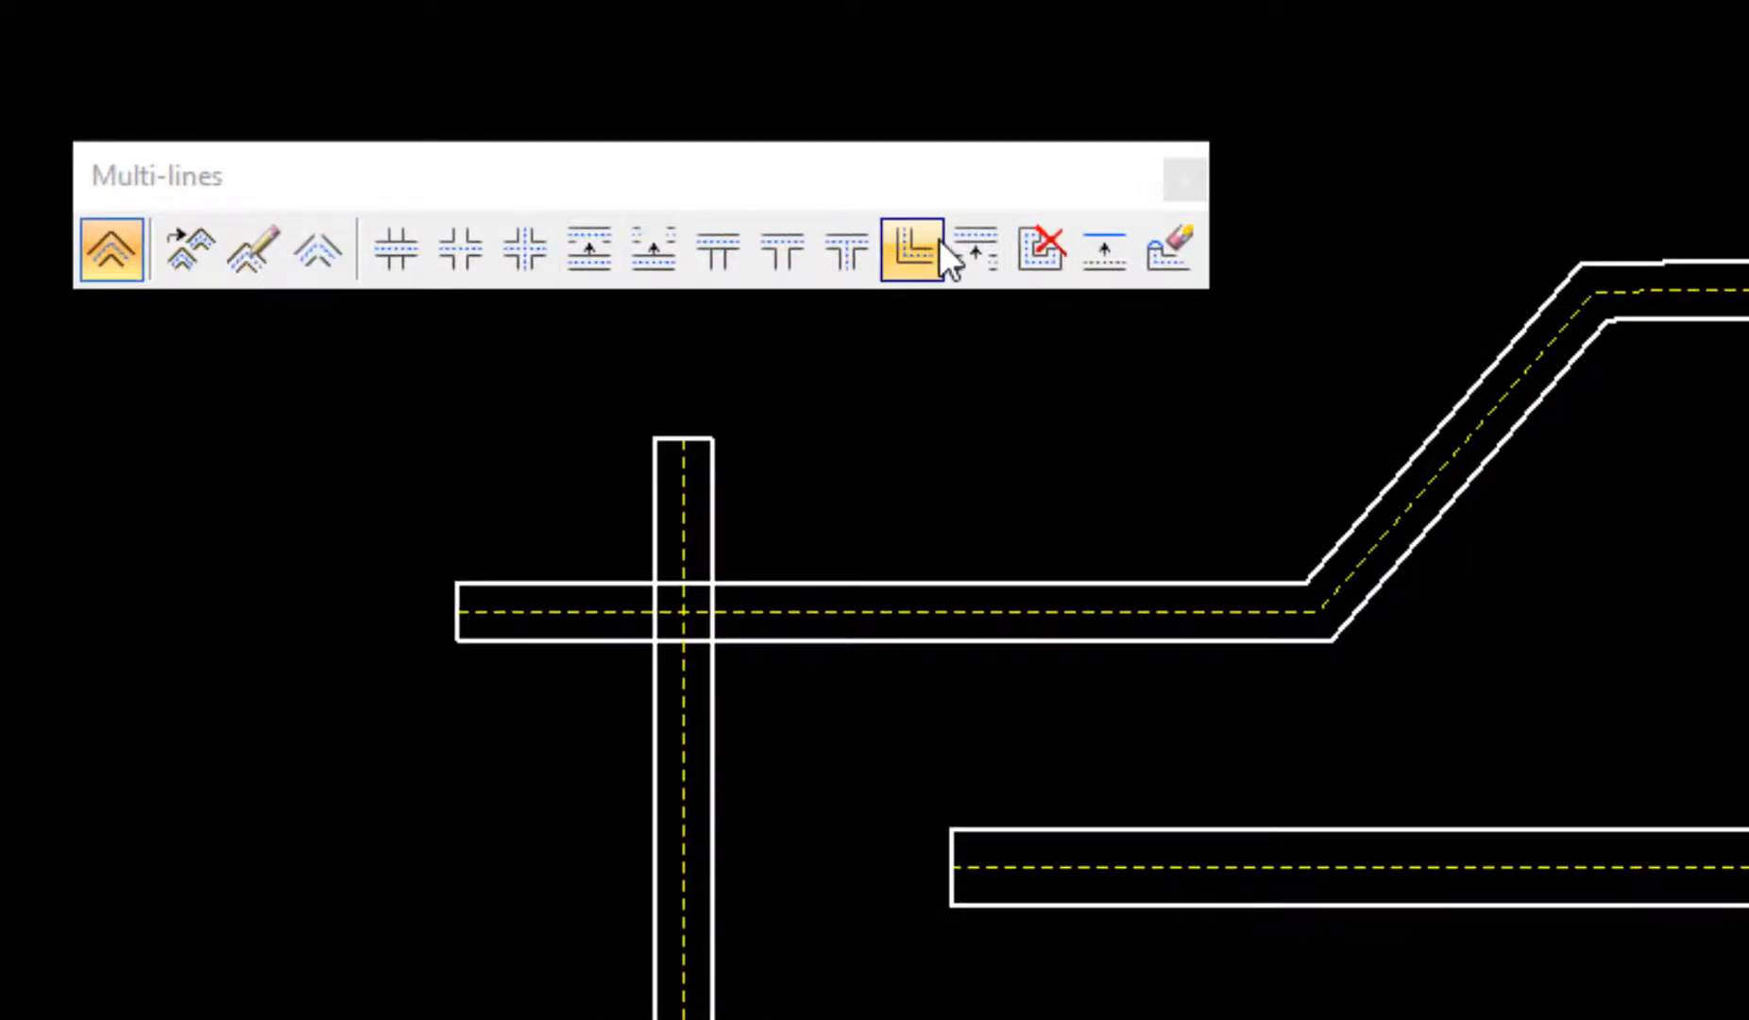
Step: Try a merged cross joint where the two new 6" walls intersect and undo it
click(530, 256)
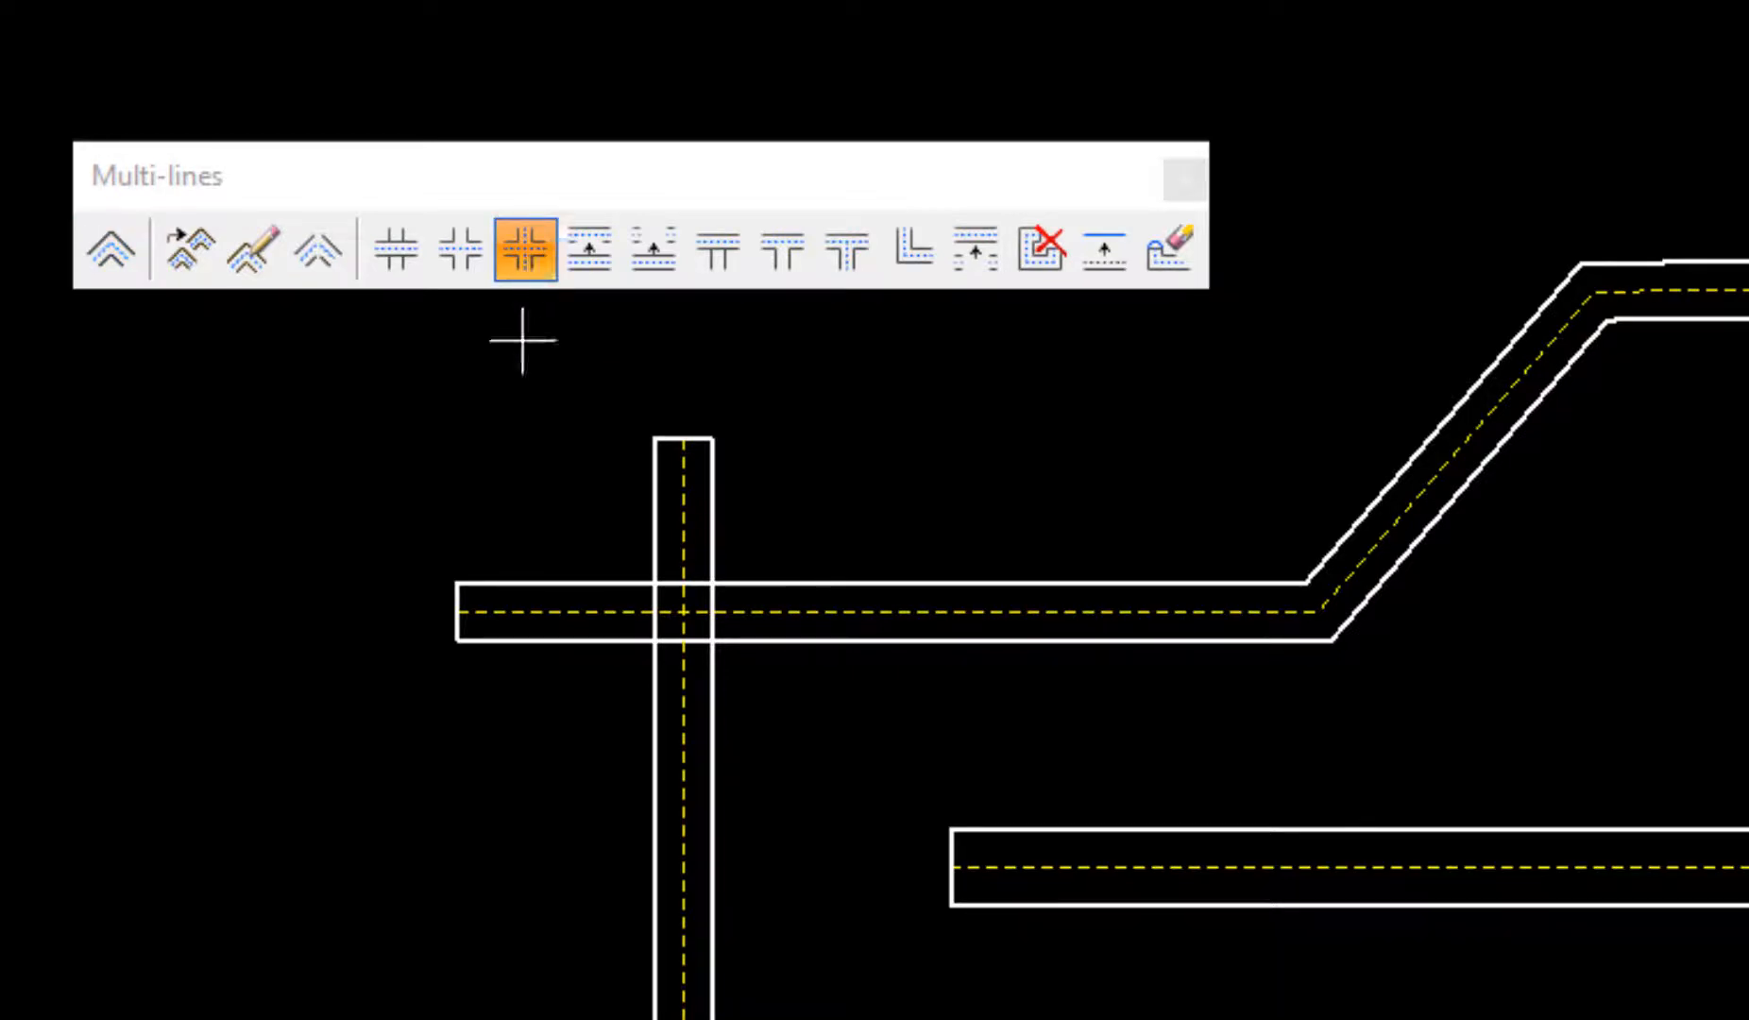
click(763, 617)
click(700, 509)
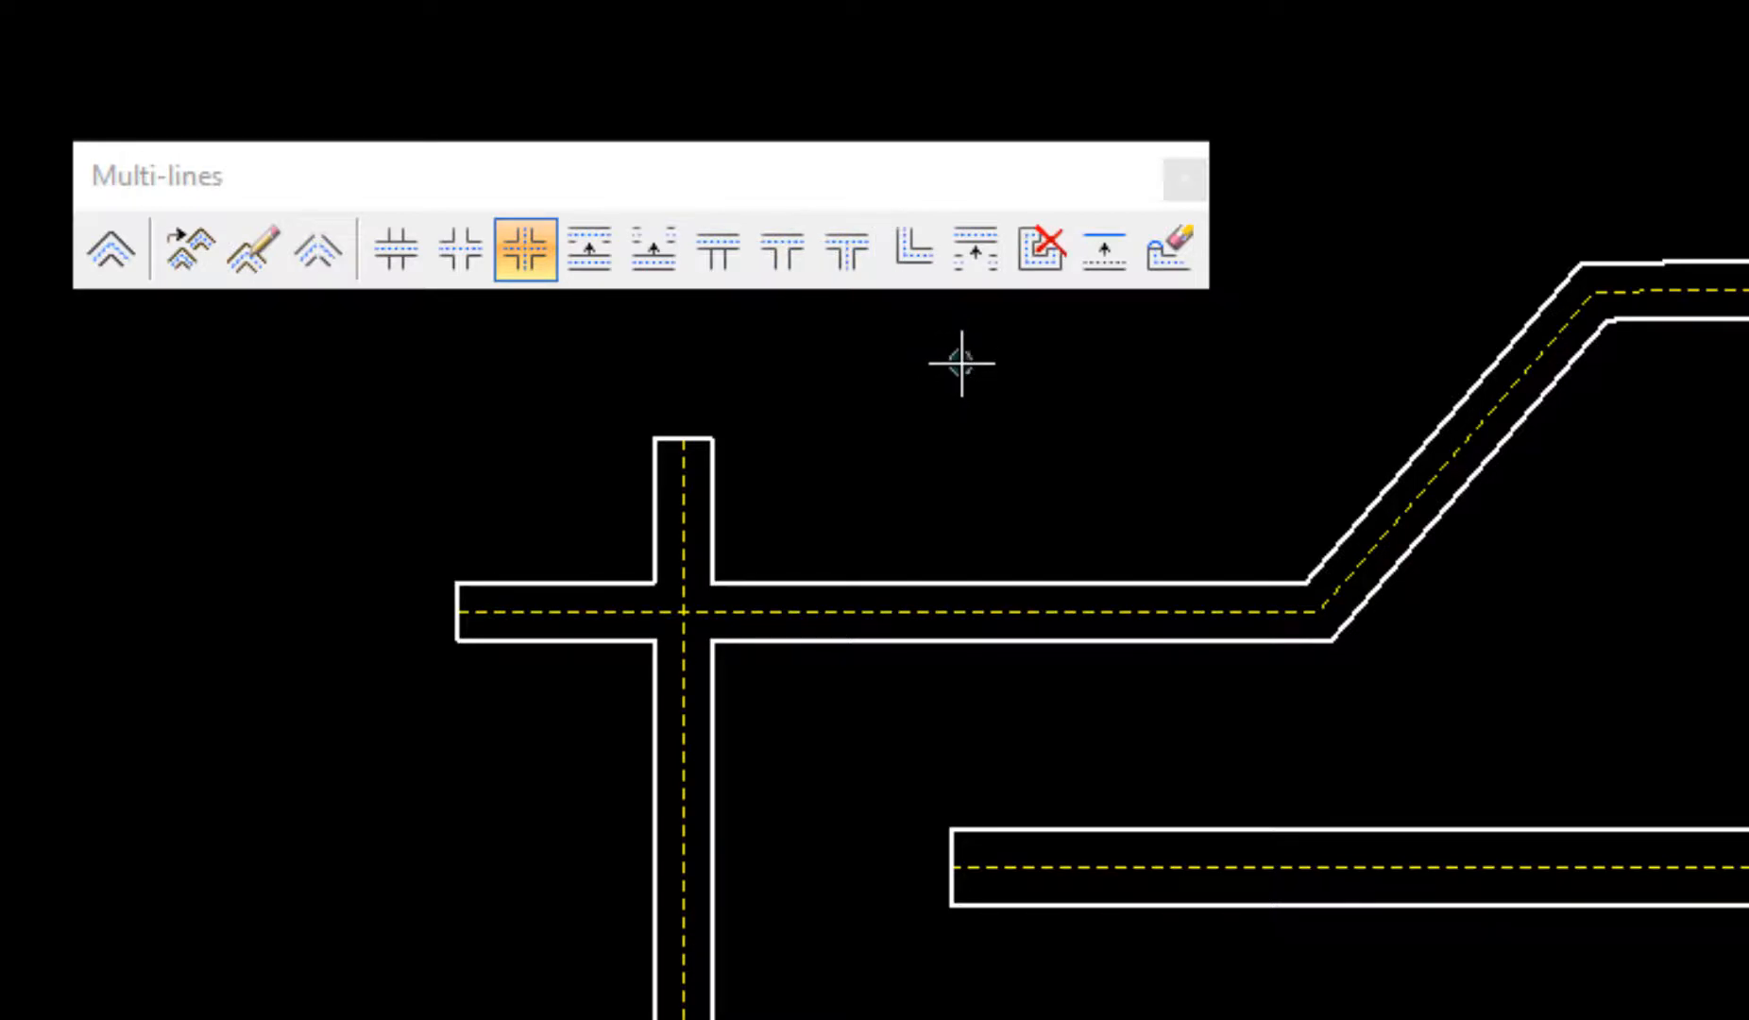
key(ctrl+z)
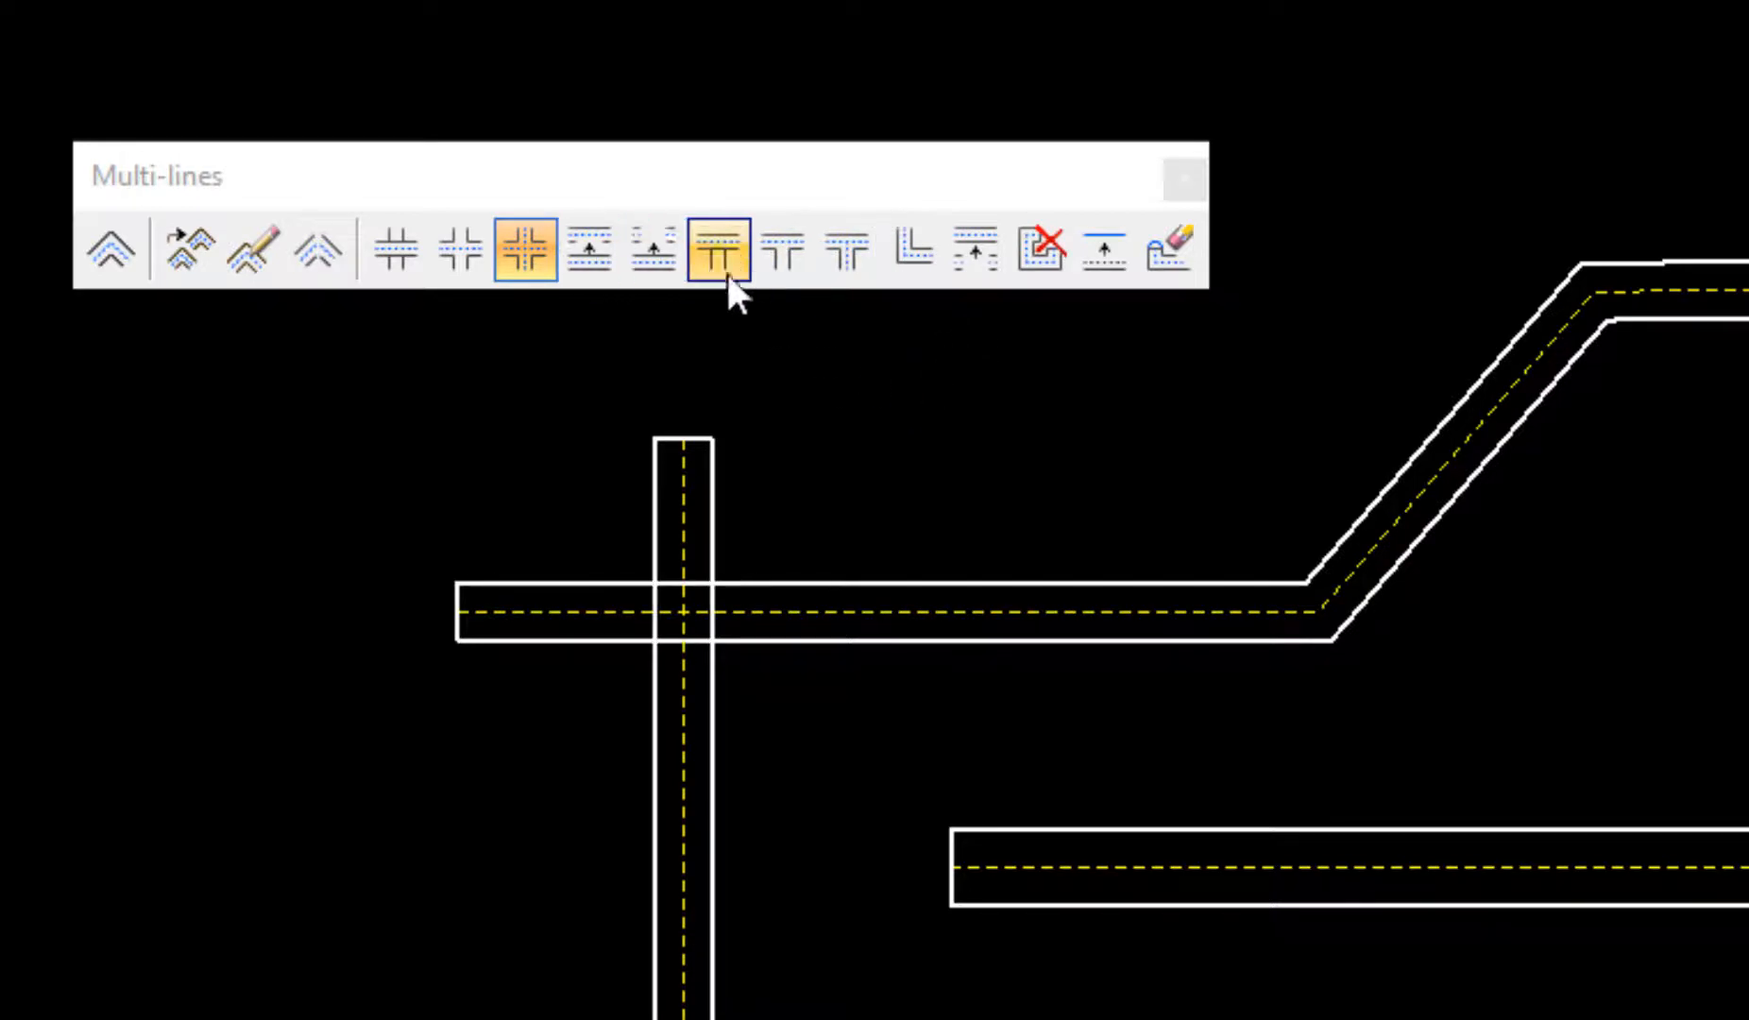
Step: Construct a merged tee joint between the vertical and horizontal 6" walls, keeping the vertical wall's lower part
click(847, 247)
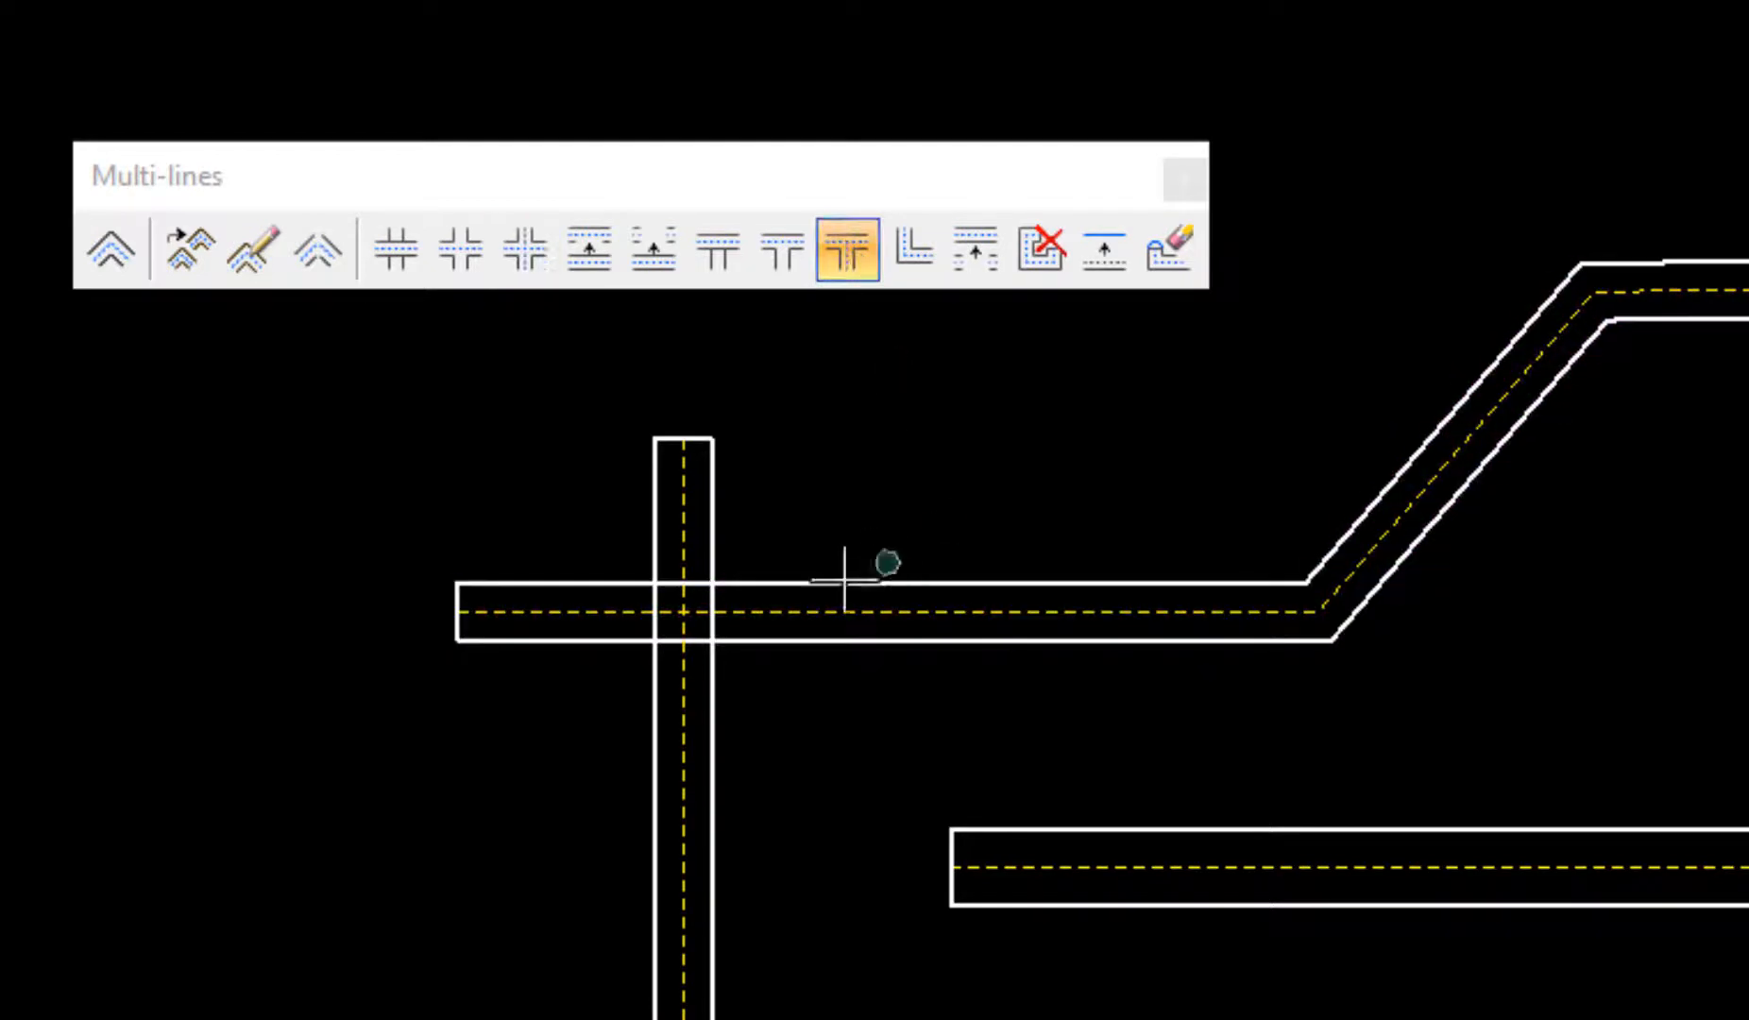
click(829, 614)
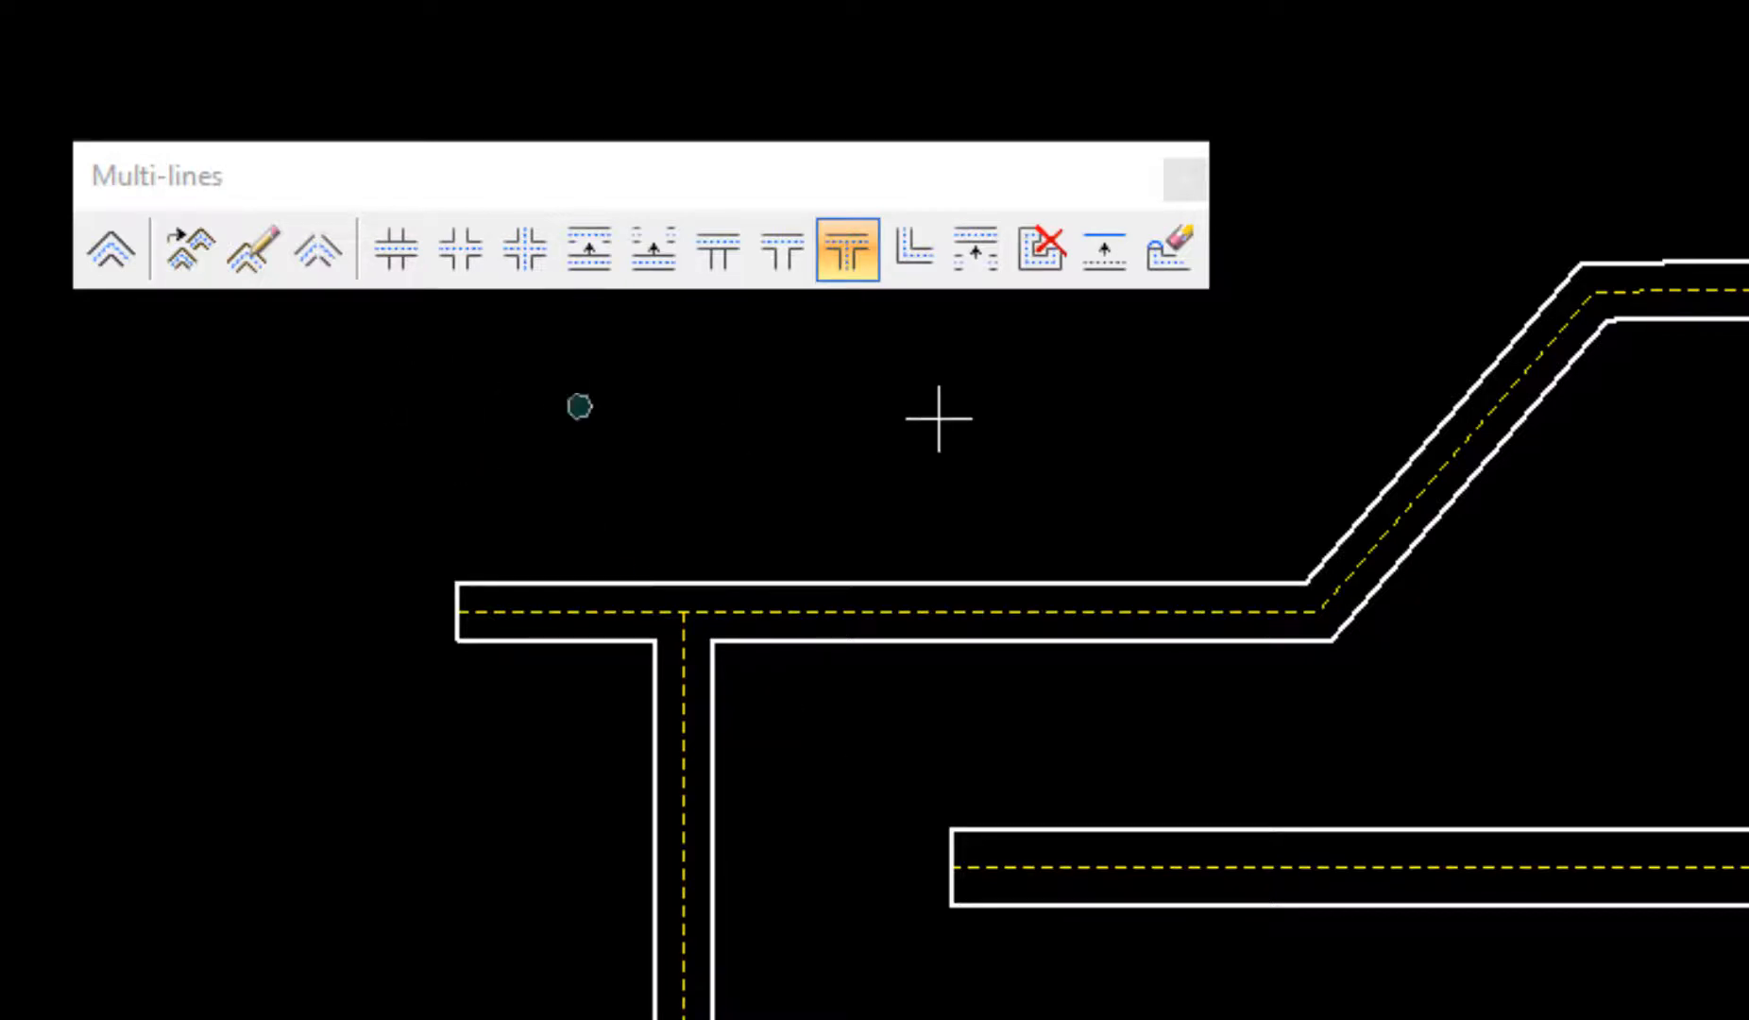
click(1056, 248)
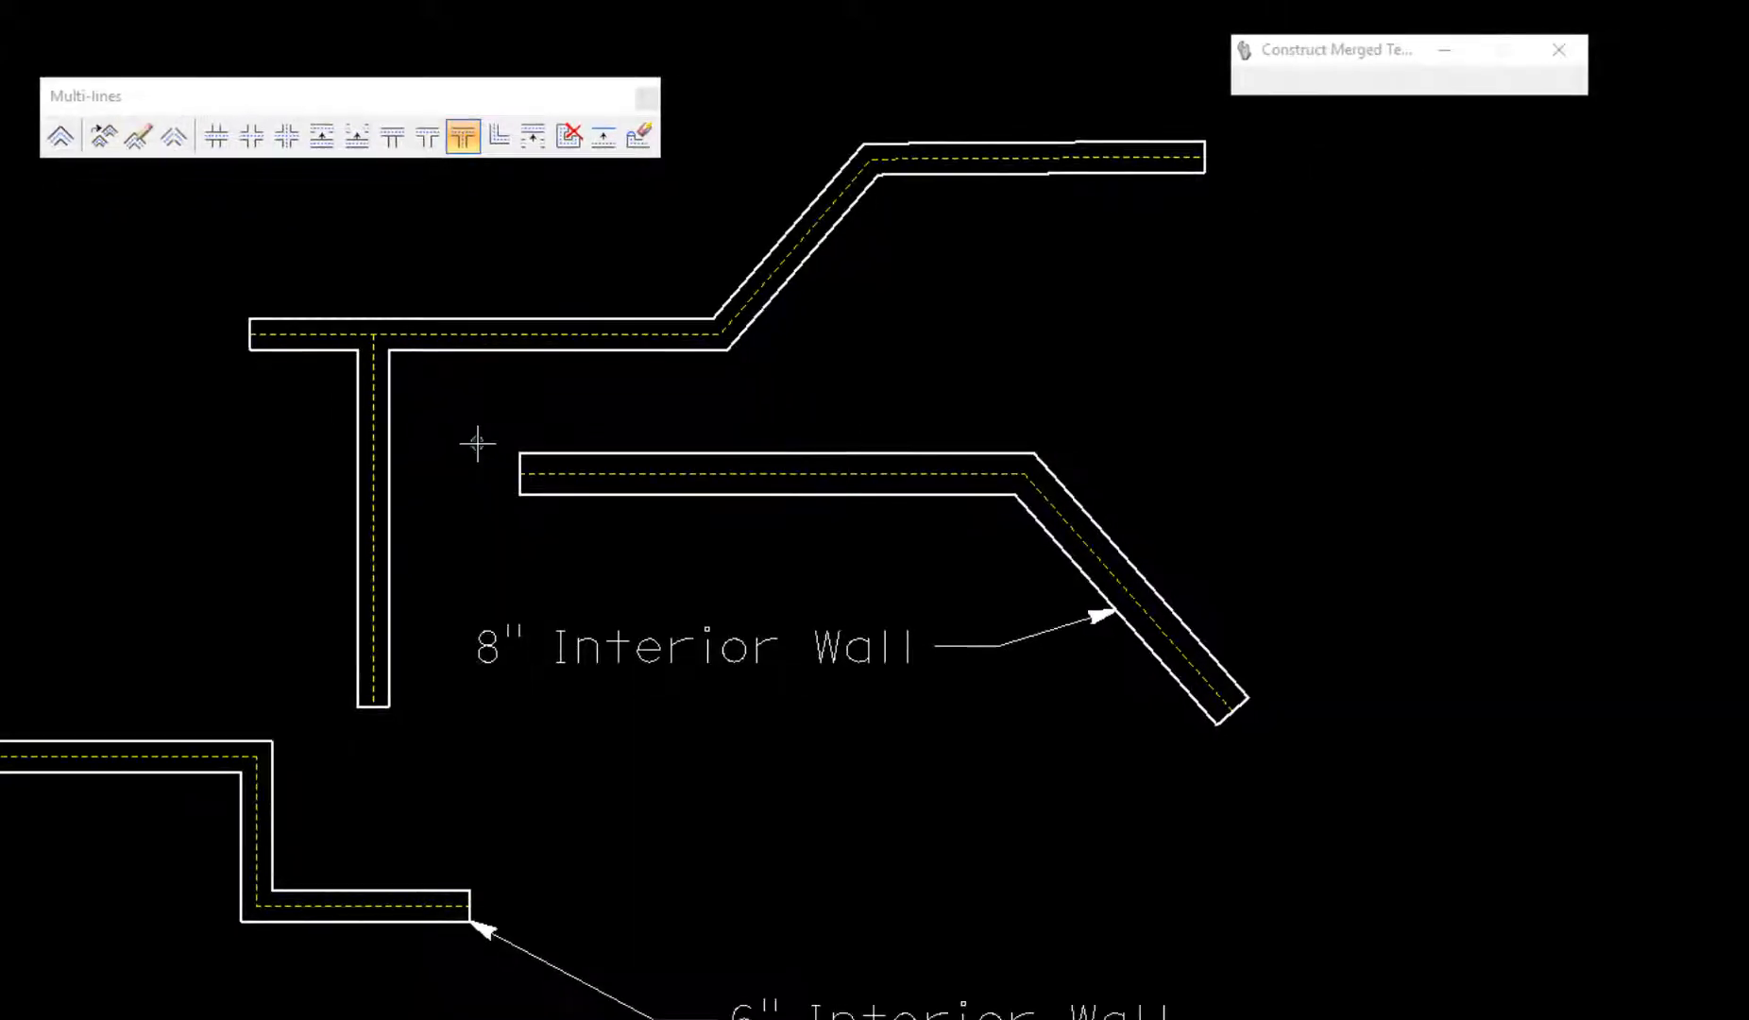
Step: Drop the upper three-segment 6" wall into individual elements with the Multi-lines drop option enabled
key(6)
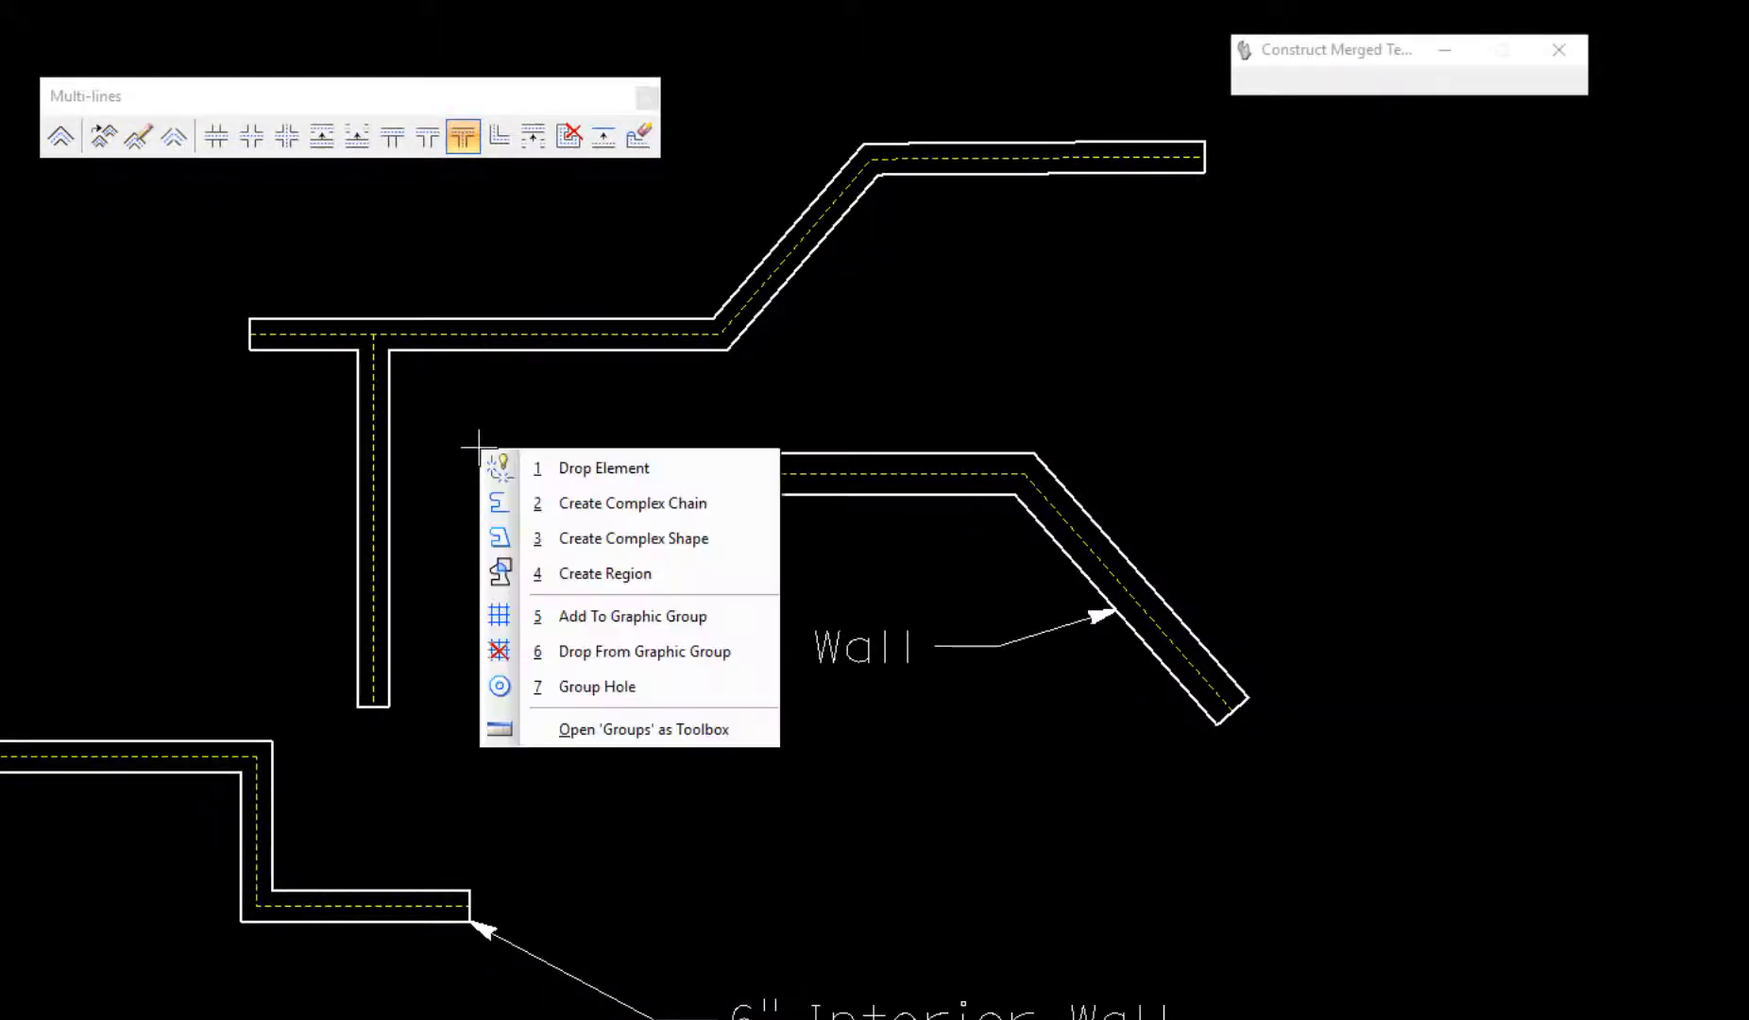
click(319, 585)
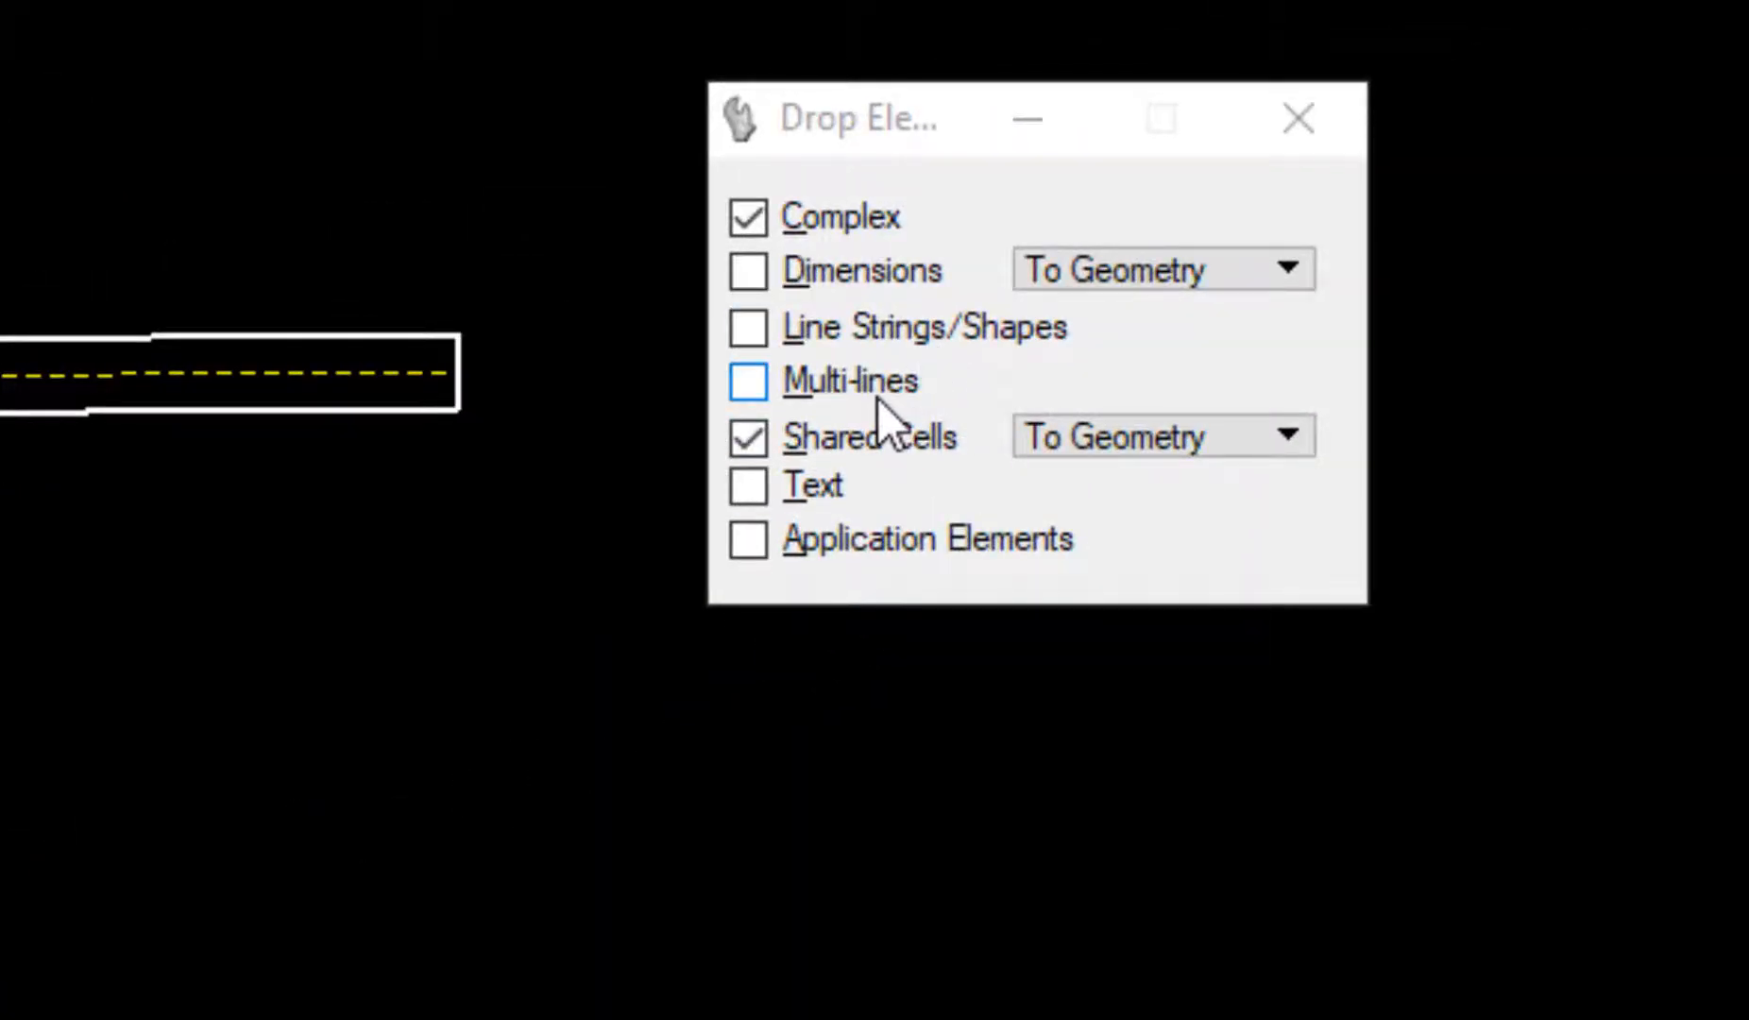
click(874, 395)
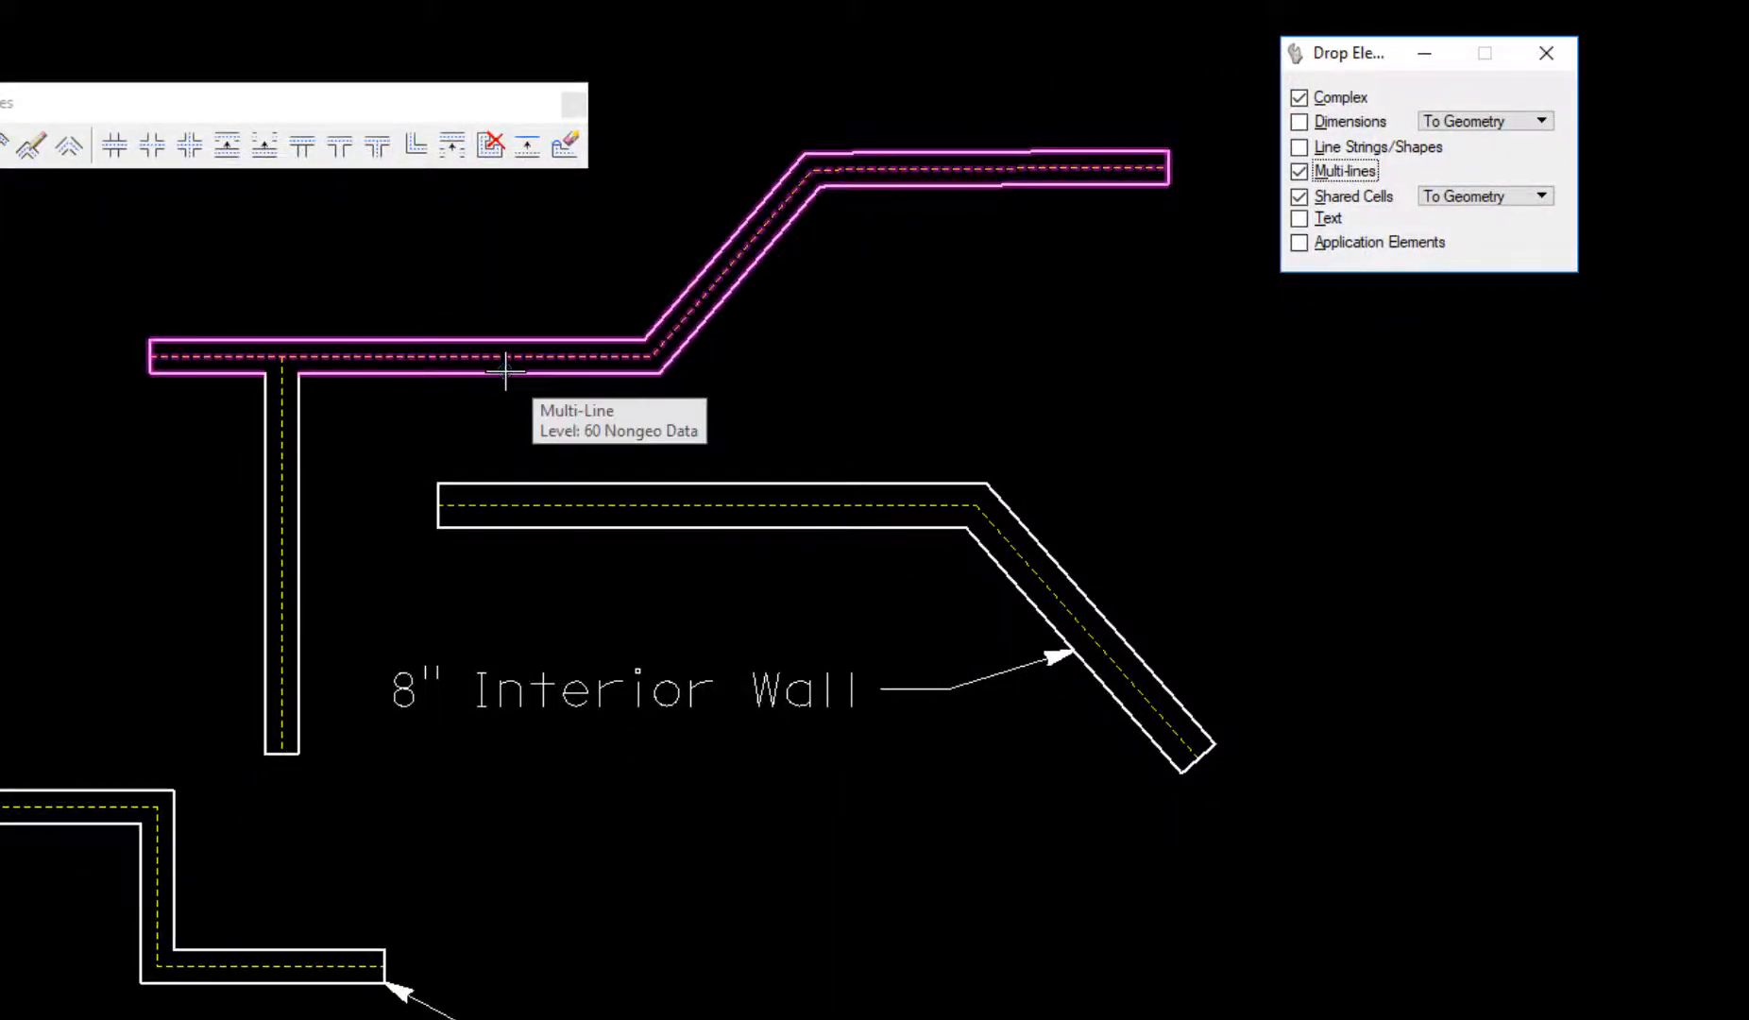
click(507, 373)
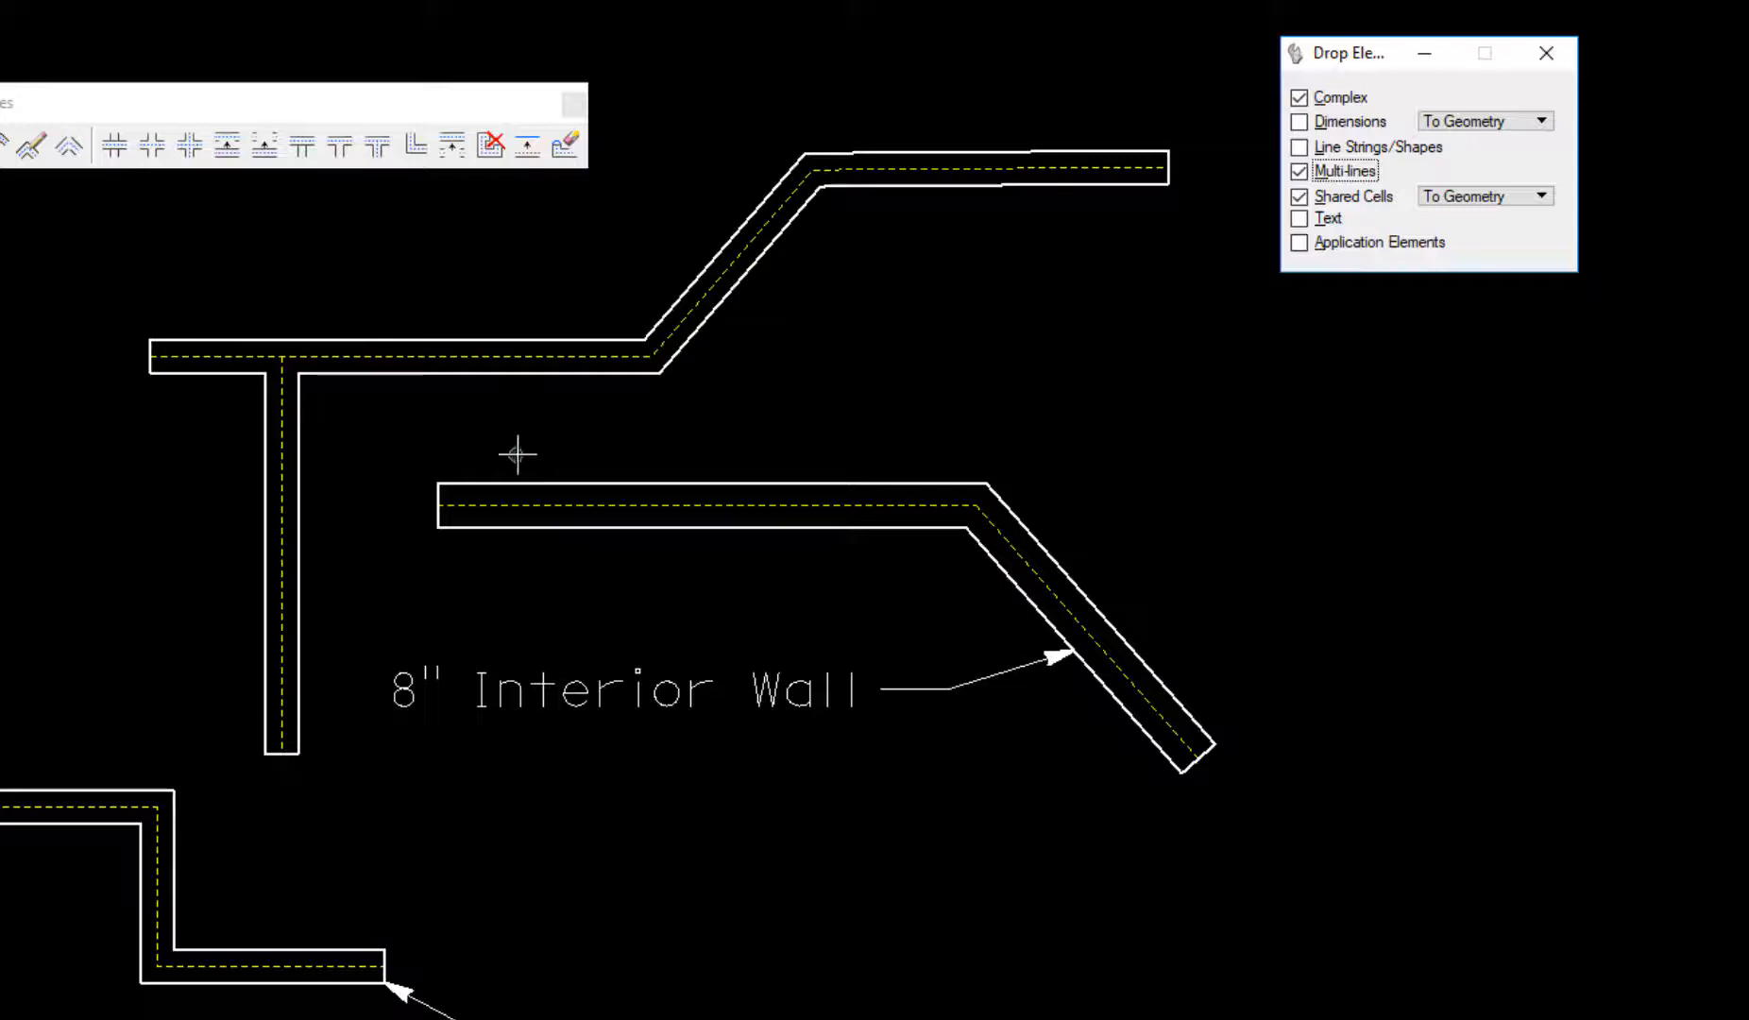